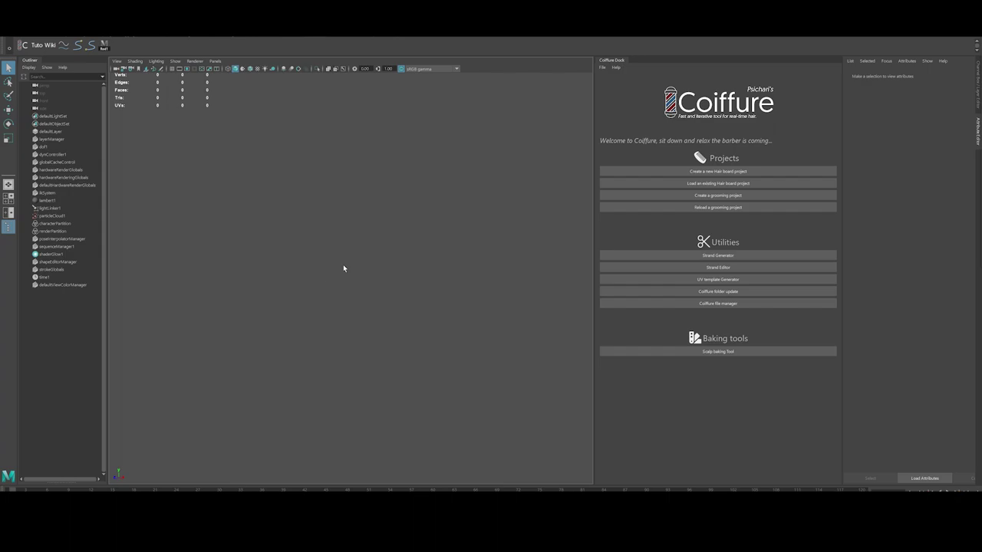
Browse the Coiffure help menu, view and close the About window, then adjust the workspace
left_click(616, 67)
left_click(634, 96)
left_click(616, 68)
left_click(633, 92)
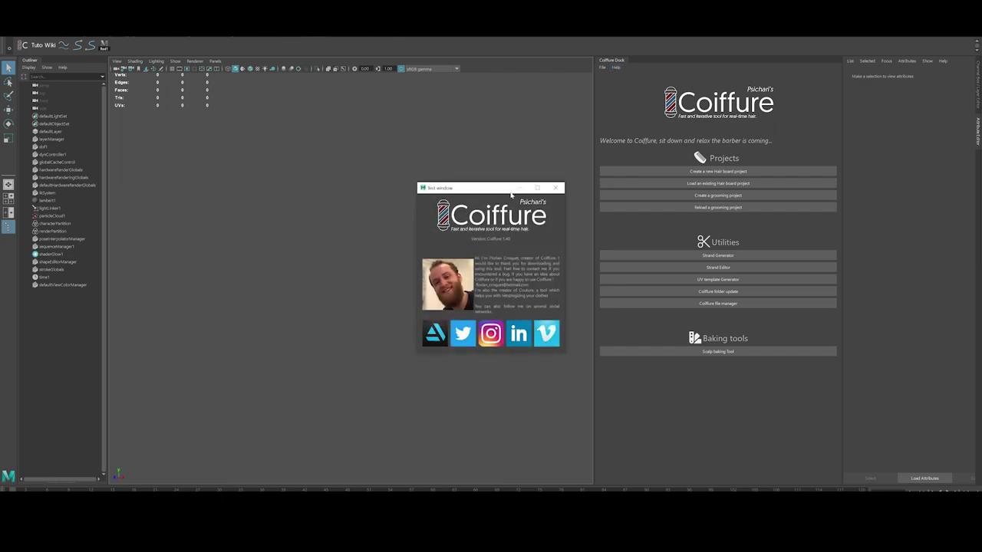
left_click_drag(511, 195, 415, 197)
left_click(461, 192)
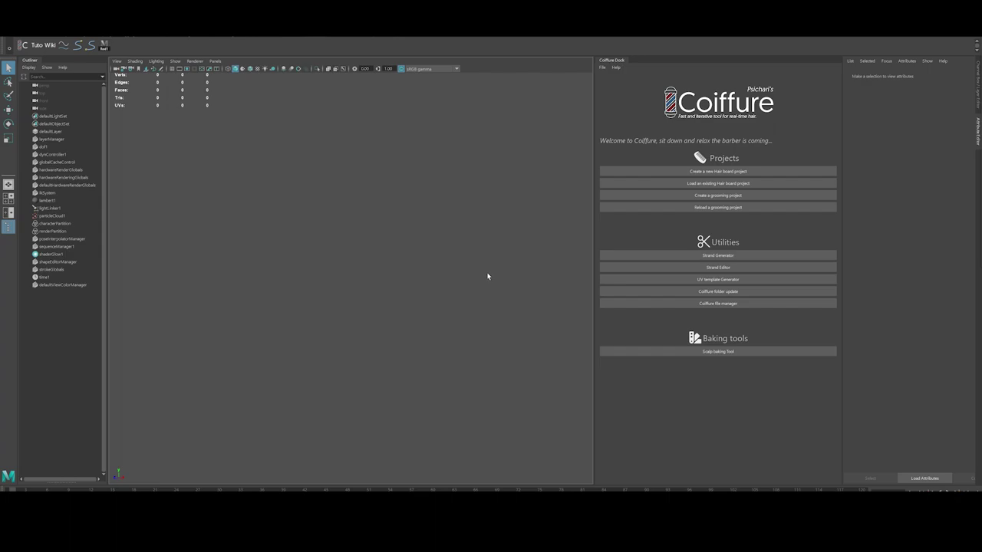
left_click_drag(256, 178, 415, 313)
left_click_drag(289, 204, 405, 329)
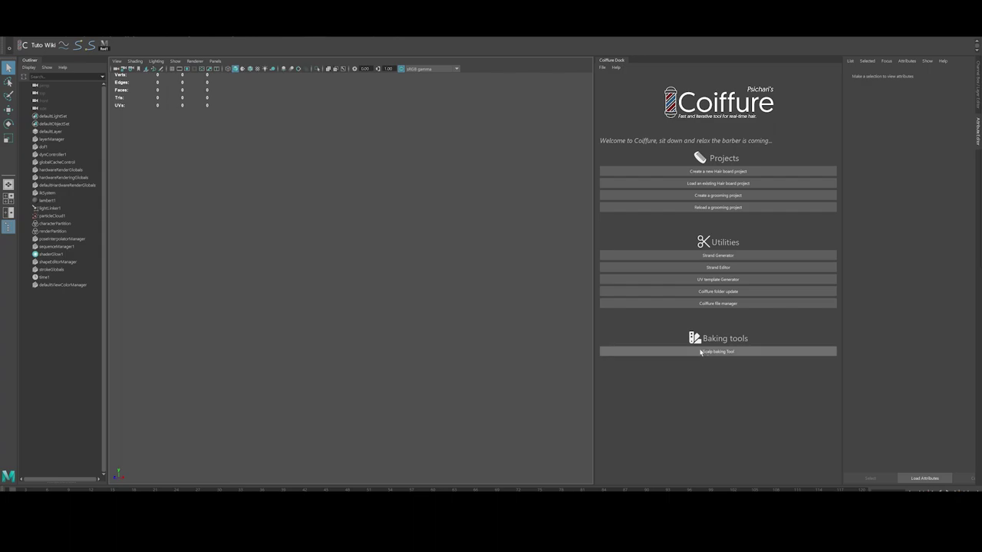
left_click(731, 351)
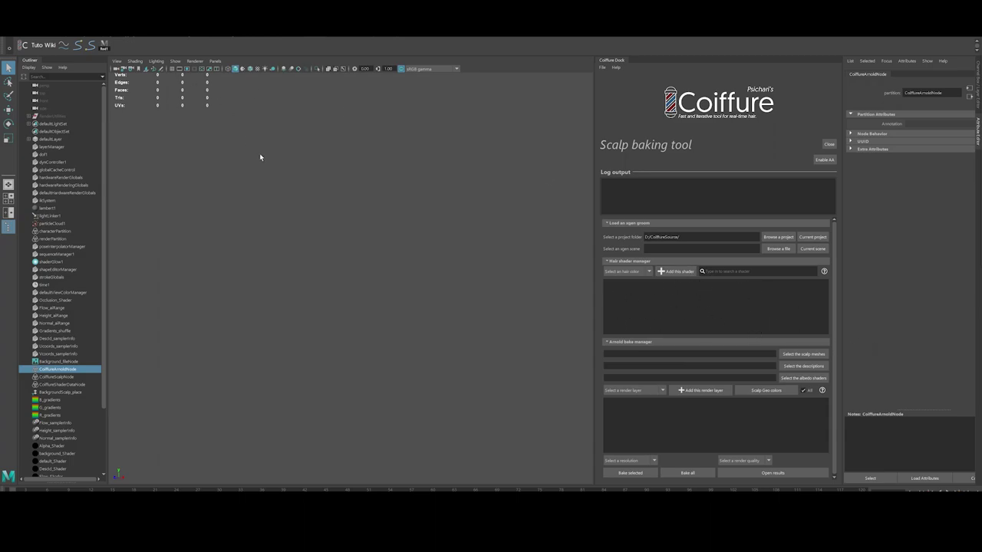
left_click_drag(261, 143, 422, 259)
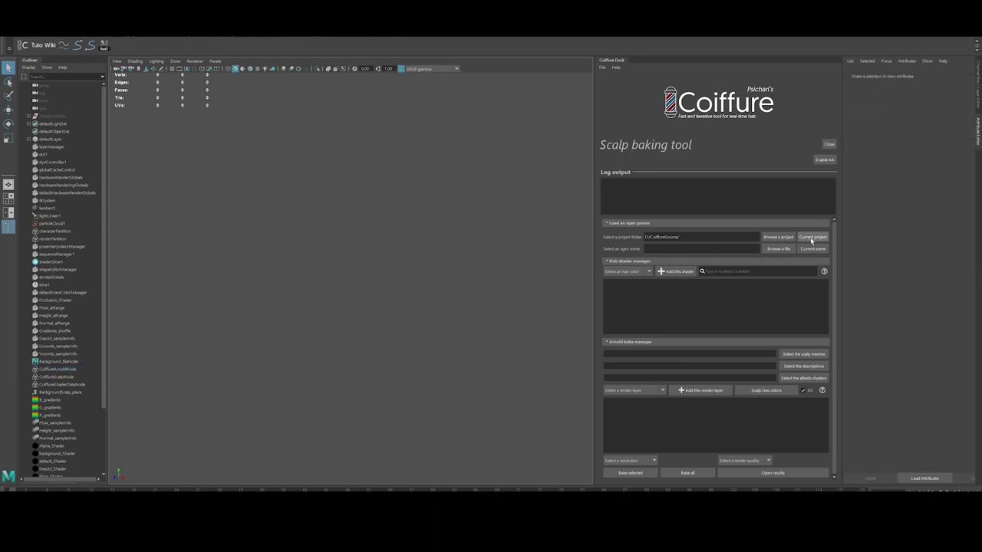
left_click(770, 239)
Set the baking project folder to D:/DemoScalp/Demo/
left_click(777, 237)
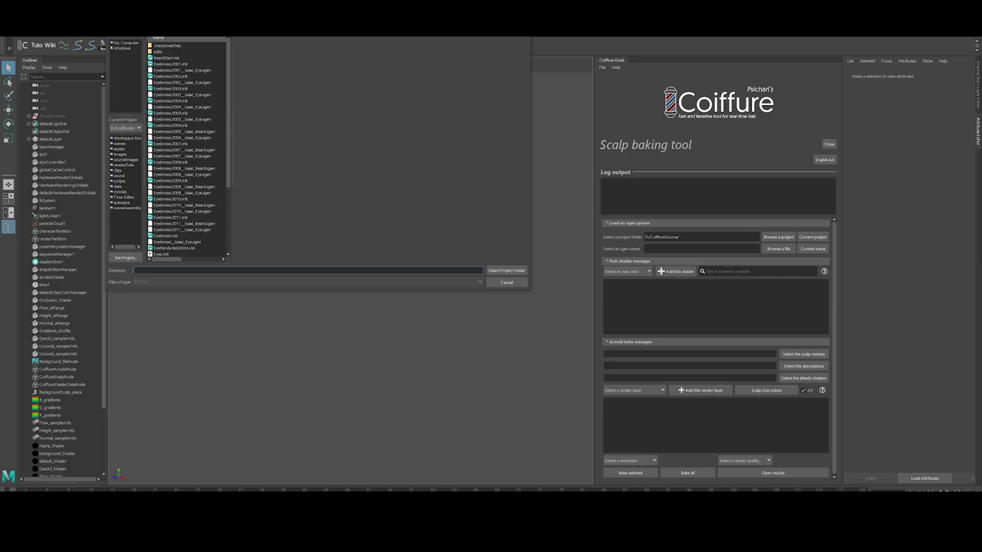
key("Escape")
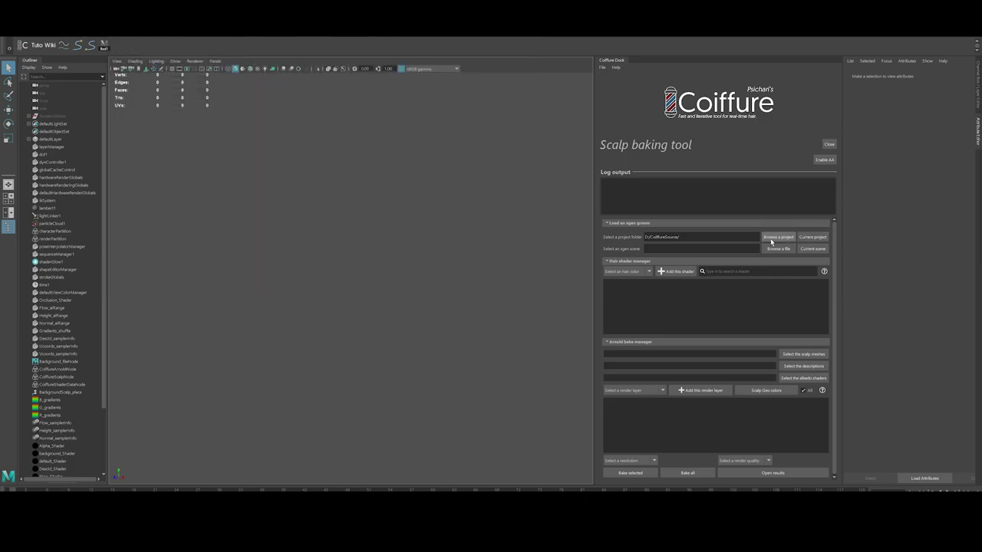
left_click(771, 239)
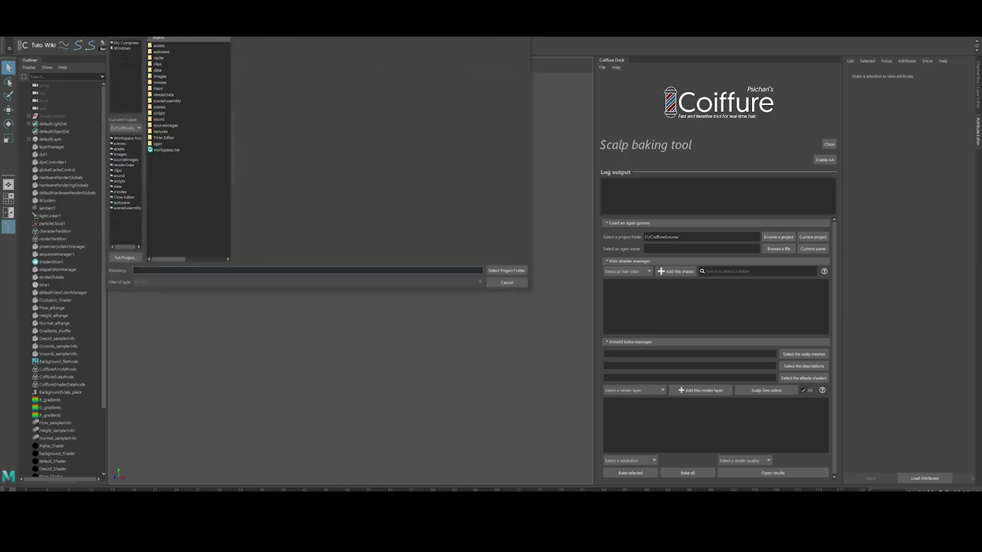
left_click(181, 46)
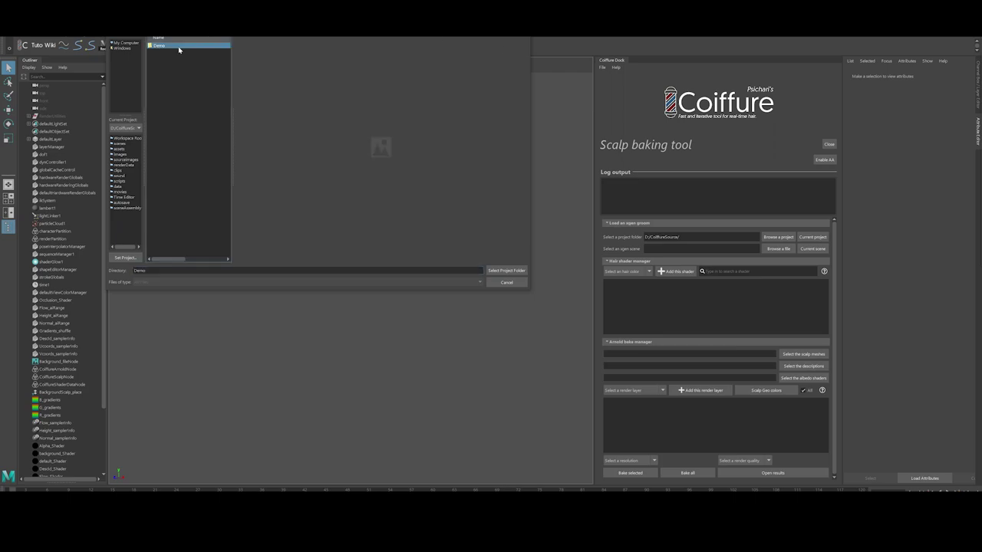
double_click(181, 45)
left_click(506, 271)
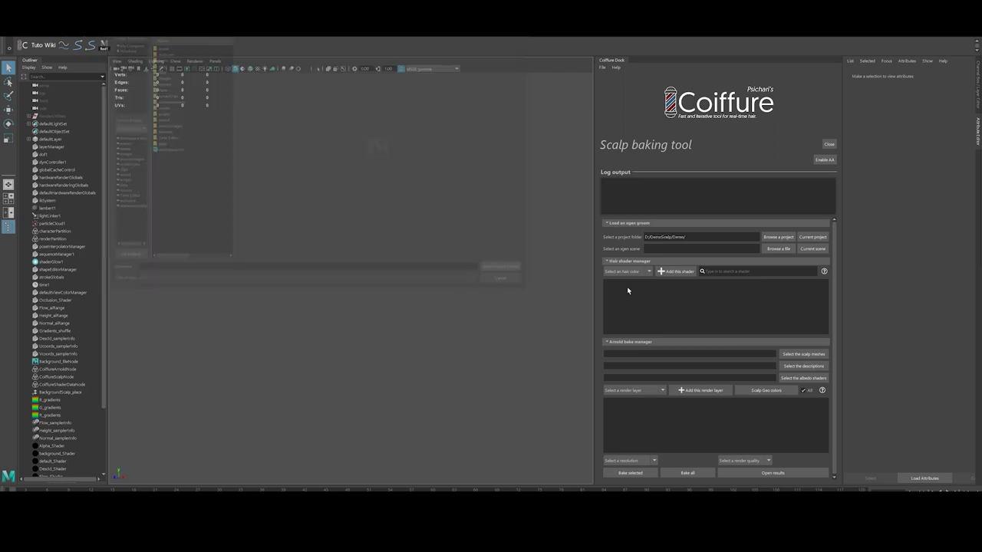
Load RenderScalp3.mb from the scenes folder as the groom scene
left_click(782, 251)
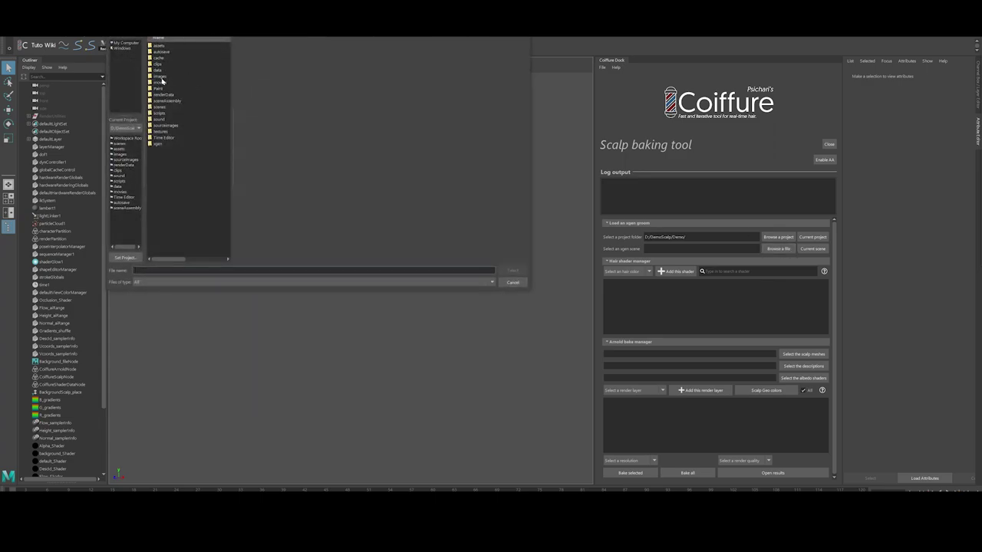
double_click(160, 107)
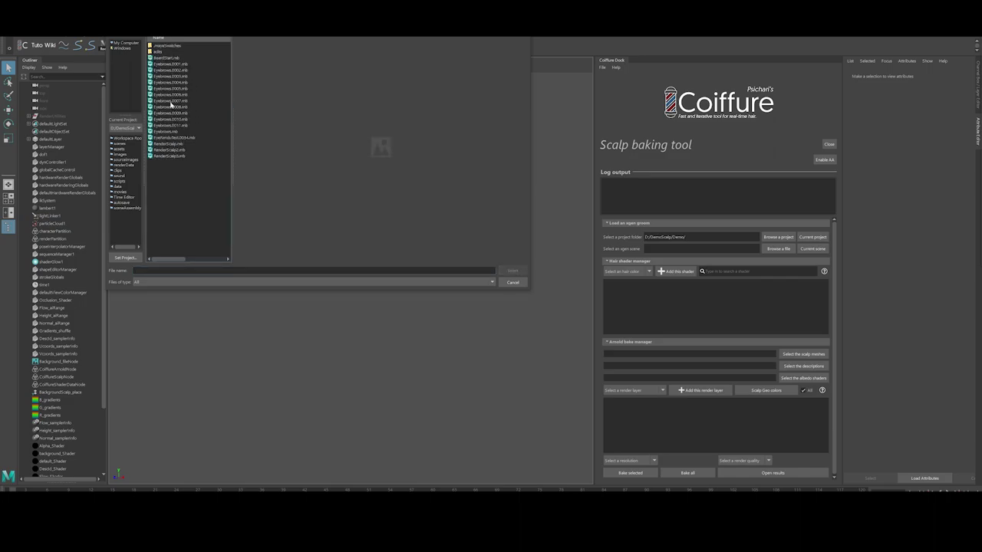
left_click(178, 157)
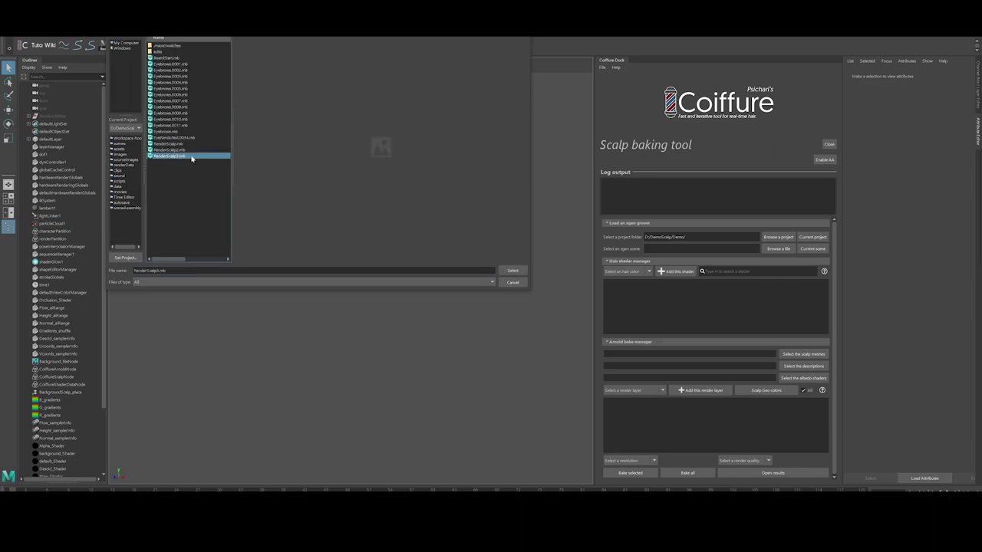
double_click(193, 157)
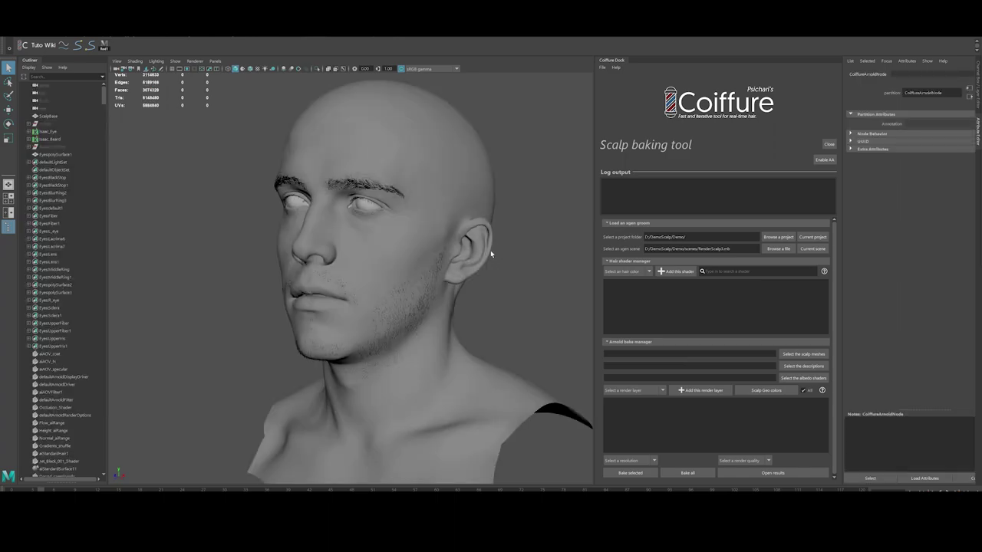
Enable viewport anti-aliasing, orbit around the head, and select the ScalpBase mesh
left_click(824, 160)
left_click_drag(429, 230, 416, 263, "alt")
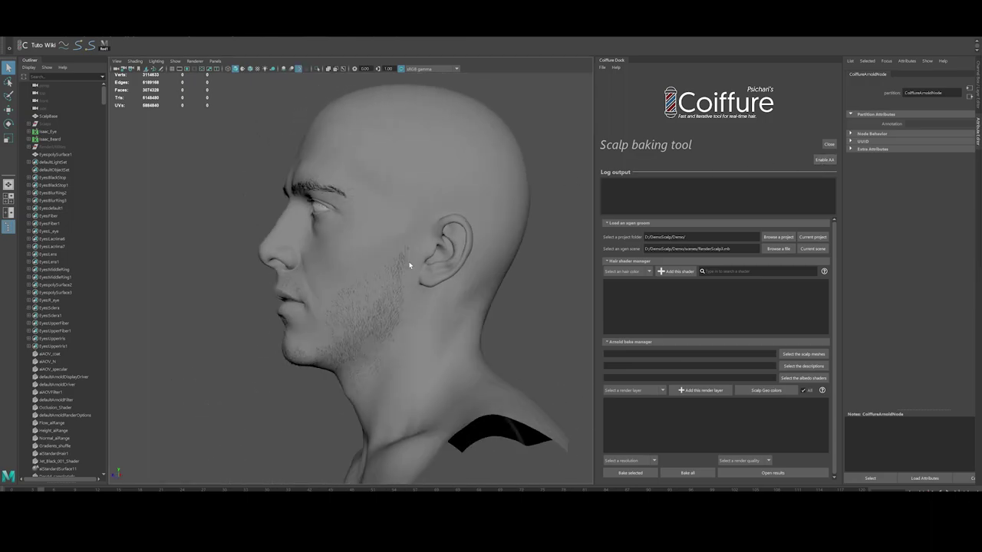
right_click_drag(417, 263, 457, 323, "alt")
mouse_move(456, 323)
left_mouse_down("alt")
mouse_move(480, 324)
mouse_move(460, 342)
mouse_move(438, 331)
mouse_move(431, 345)
mouse_move(401, 281)
mouse_move(445, 322)
mouse_move(468, 324)
left_mouse_up("alt")
right_click_drag(467, 324, 449, 324, "alt")
left_click_drag(449, 324, 453, 241, "alt")
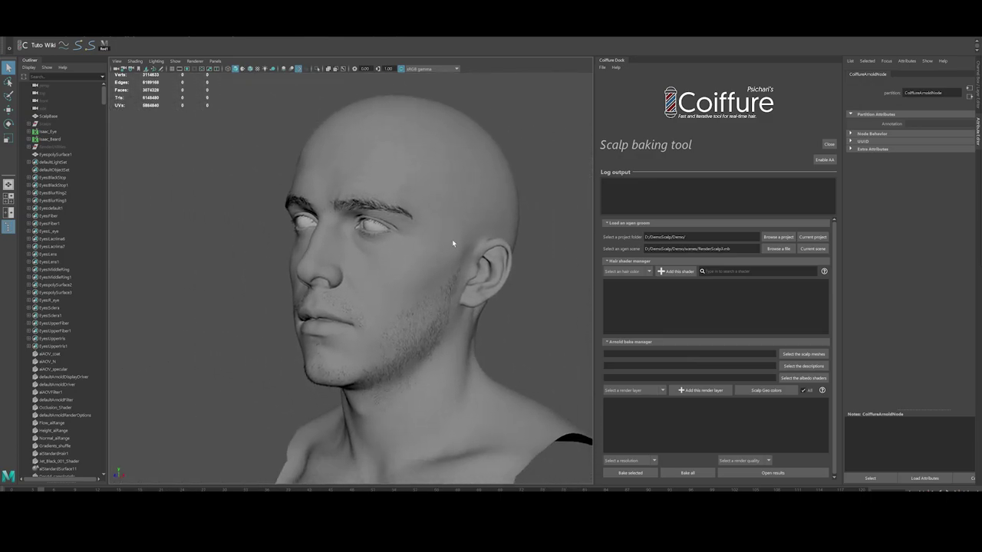
left_click(500, 257)
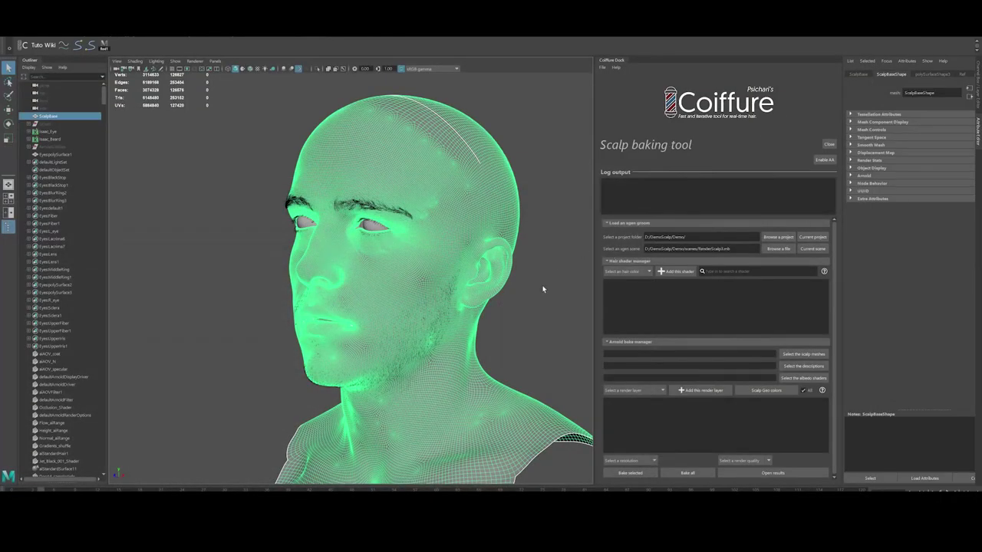
Register ScalpBase, the Eyebrows, Eyebrows_manual and Beard_base descriptions, and their Jet_Black_001 albedo shaders
left_click_drag(547, 338, 562, 315, "alt")
left_click(782, 354)
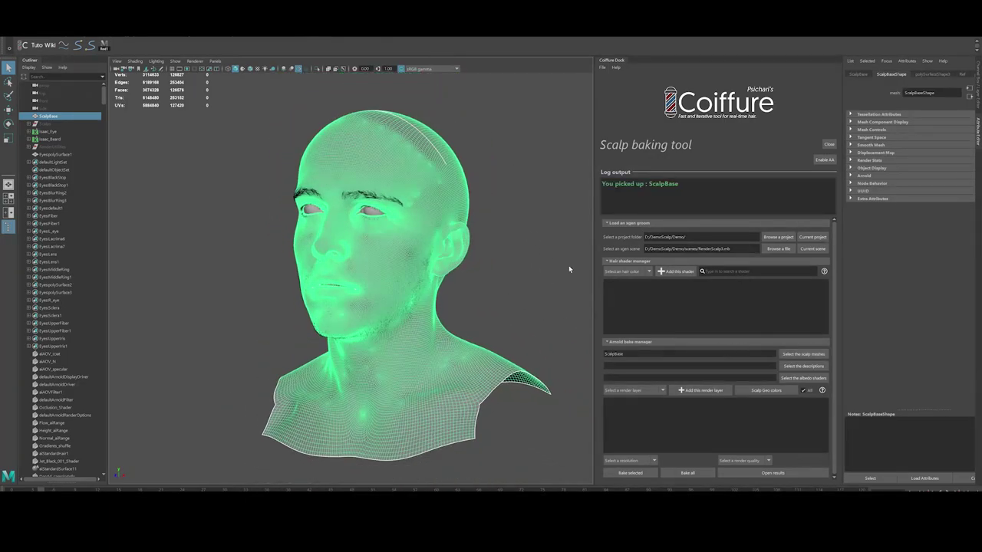
left_click(29, 132)
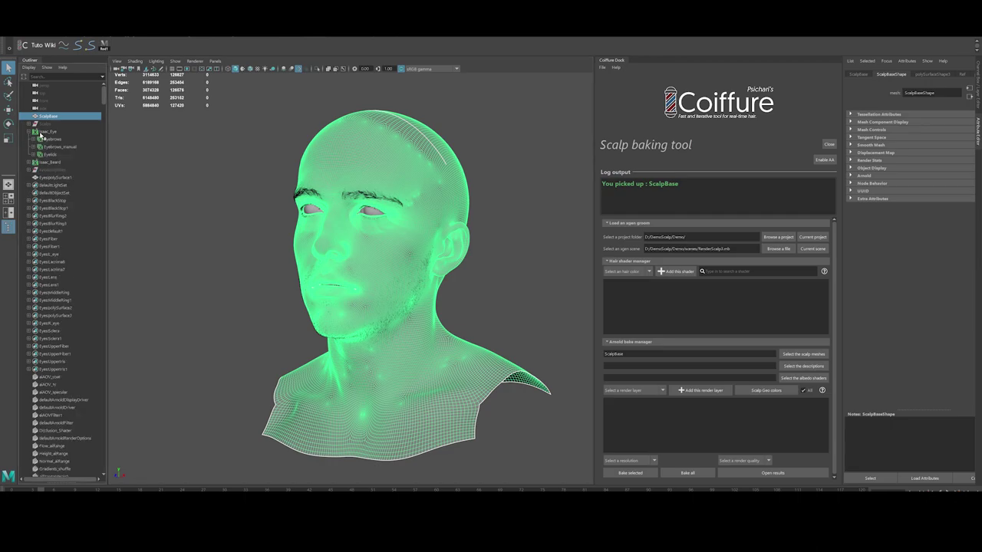
left_click(54, 140)
left_click(64, 148, "ctrl")
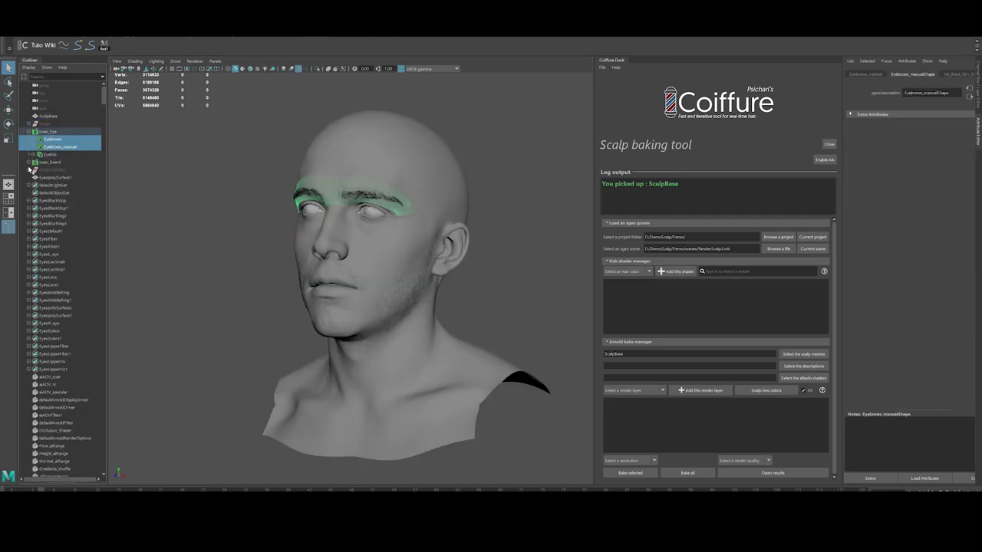
left_click(28, 163)
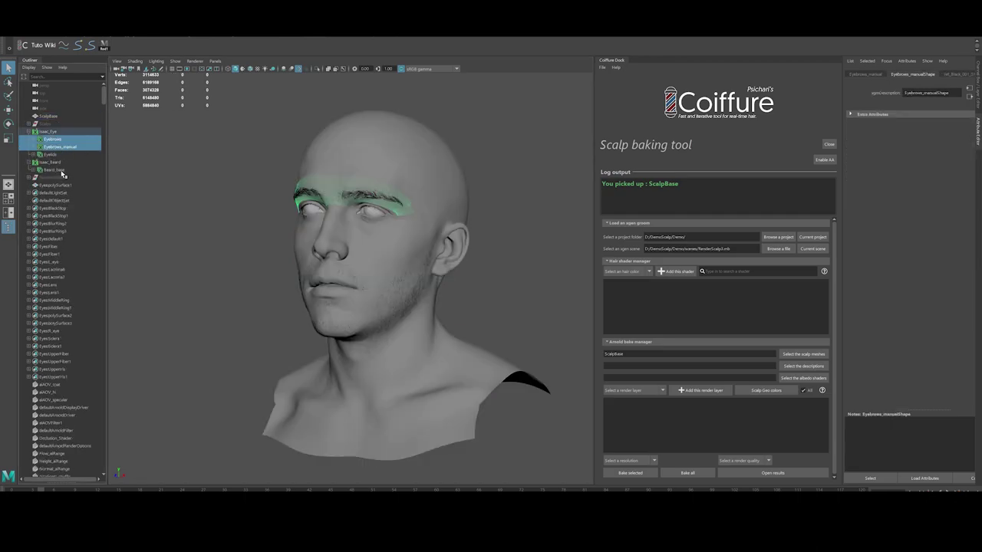
left_click(60, 170, "ctrl")
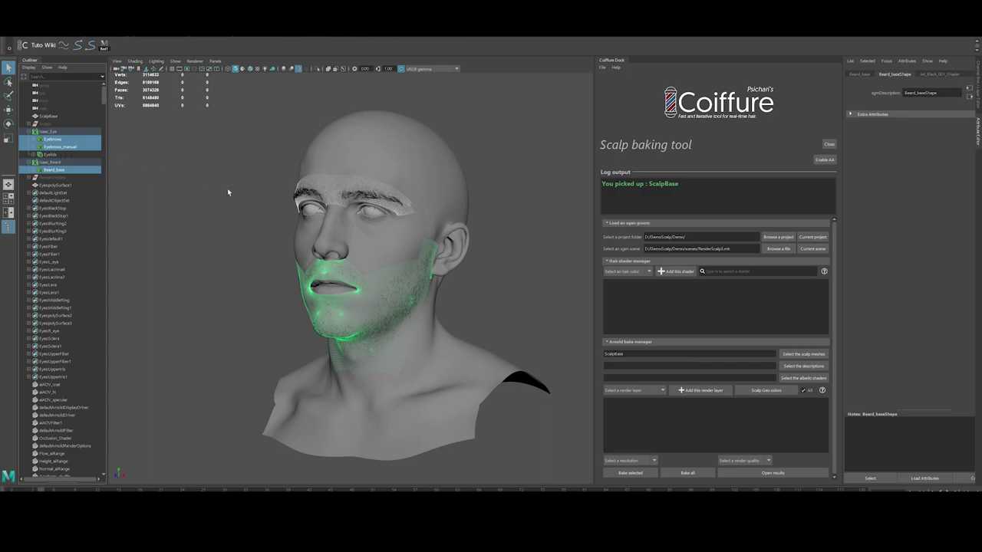
left_click(803, 366)
left_click(517, 297)
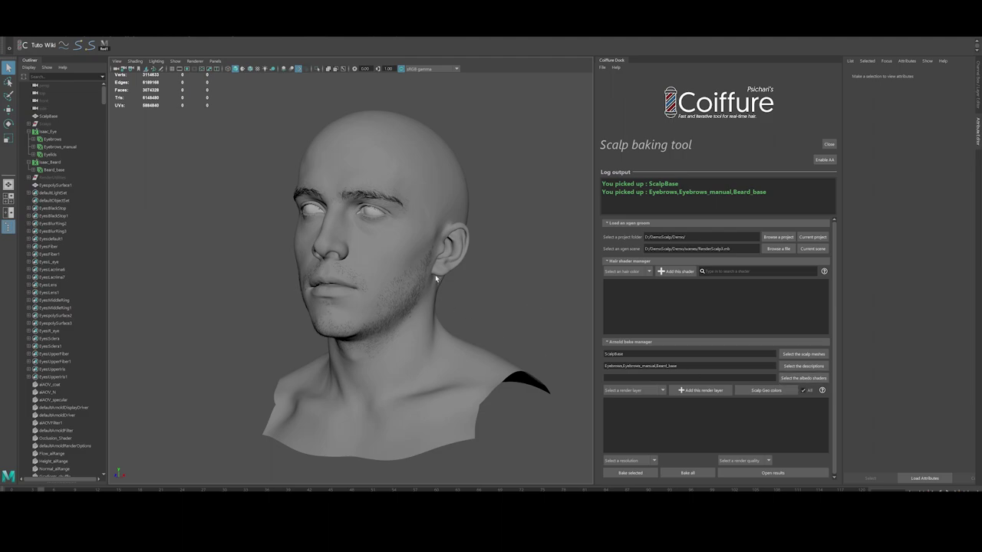
left_click(794, 379)
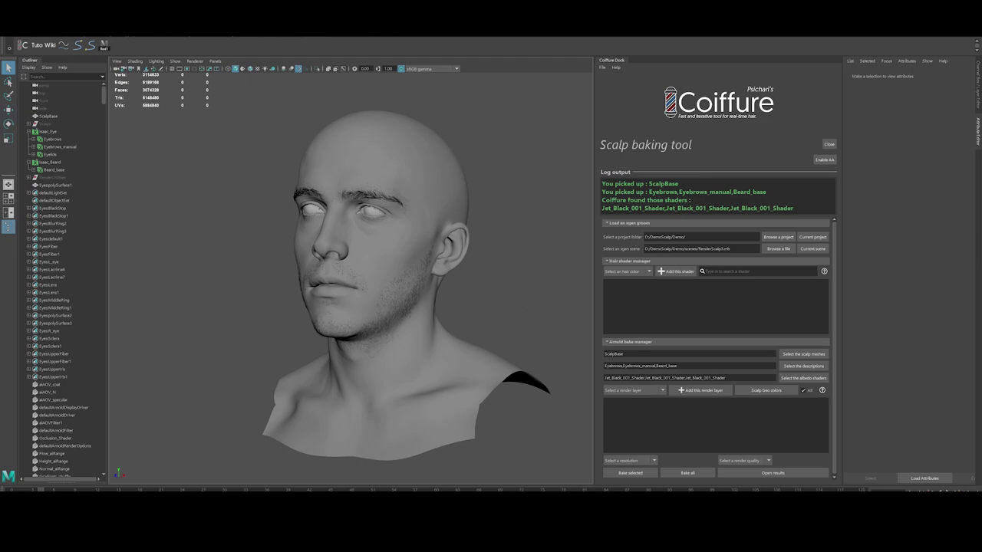
Create a Golden Blonde hair shader
left_click(625, 272)
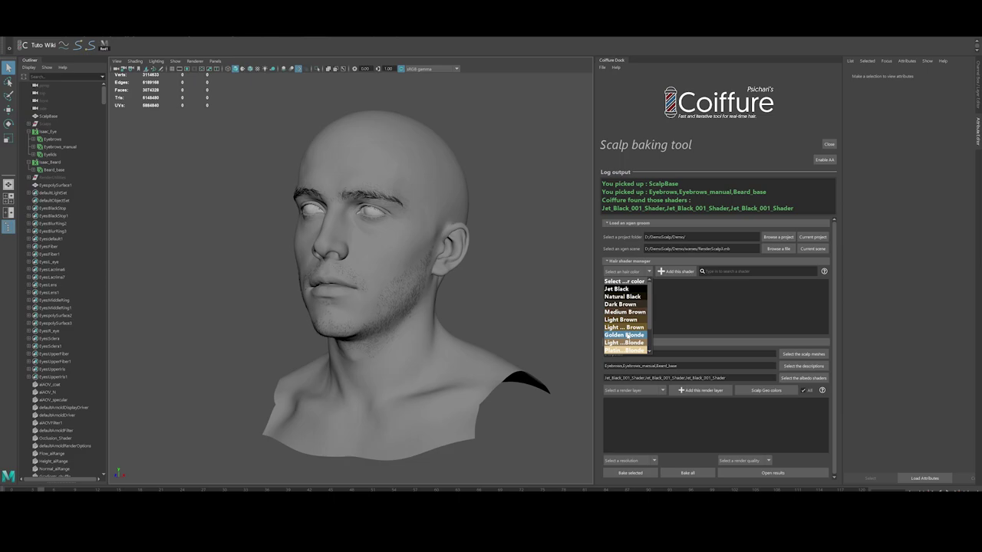
left_click(626, 335)
left_click(673, 271)
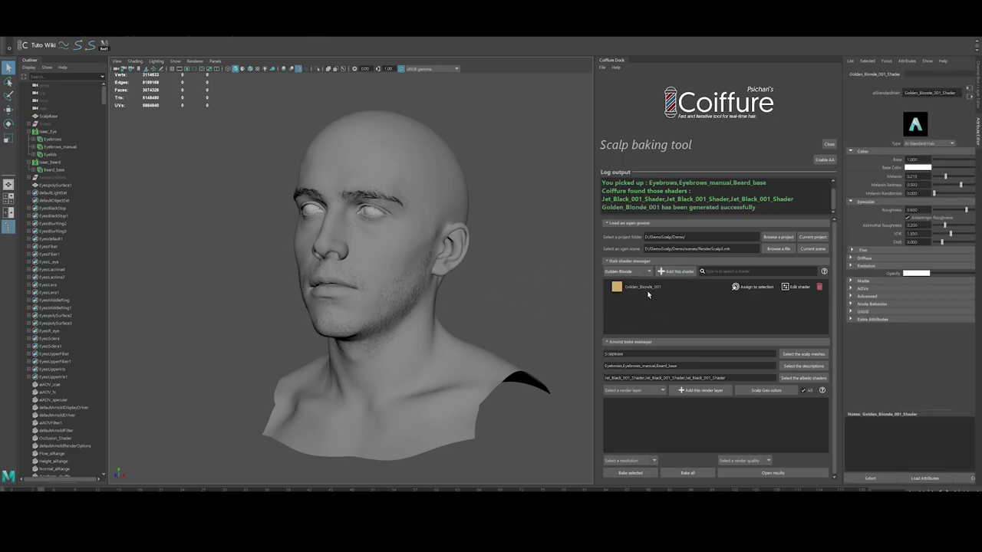
Assign the Golden_Blonde_001 shader to the Eyebrows description and inspect the blond brows
left_click(69, 146)
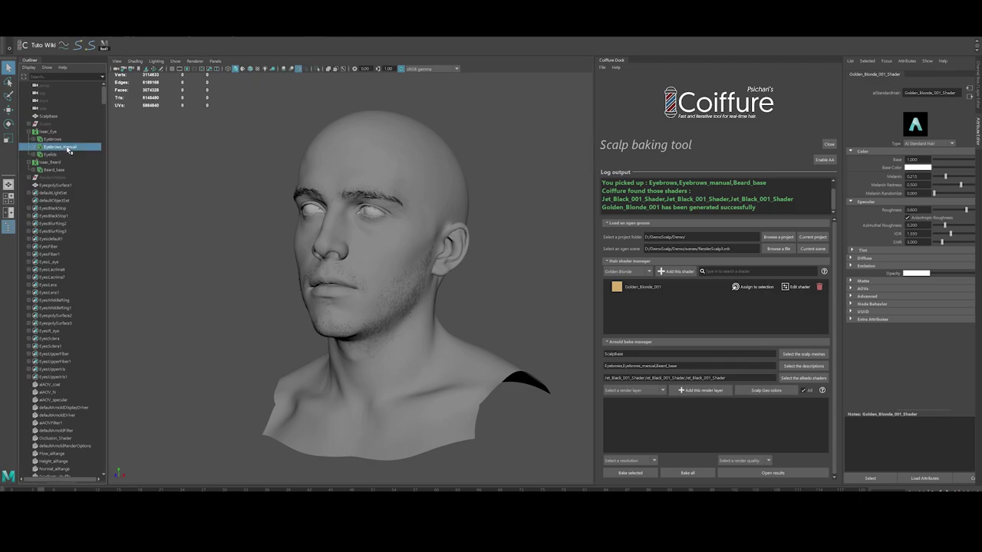
left_click(68, 139)
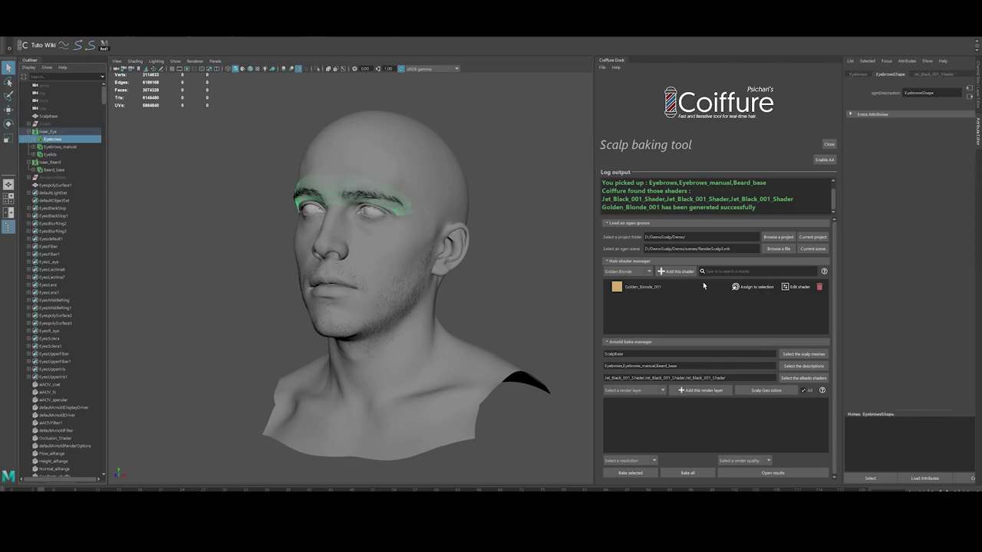
left_click(752, 287)
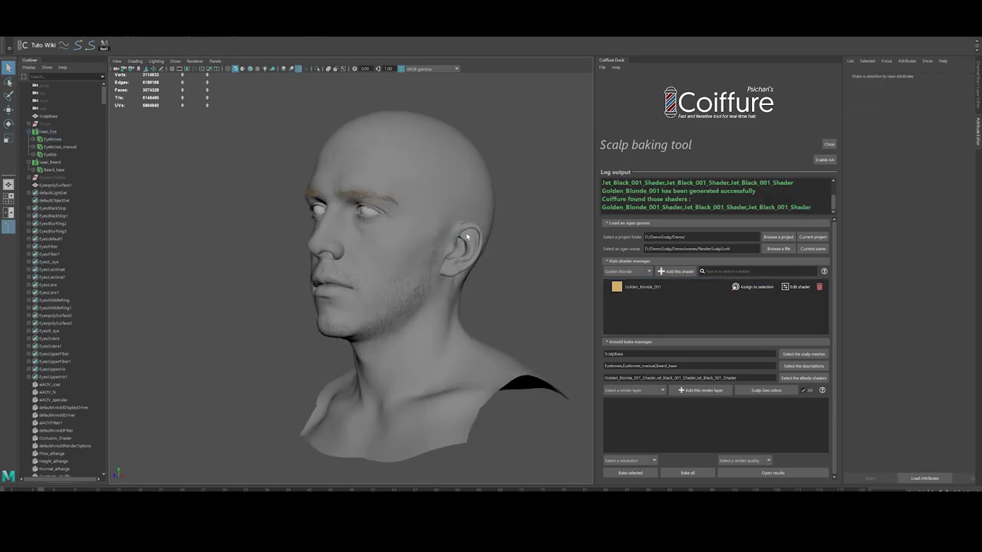
left_click_drag(462, 197, 490, 220, "alt")
Add Albedo Map and Normal Map bake layers
left_click(629, 391)
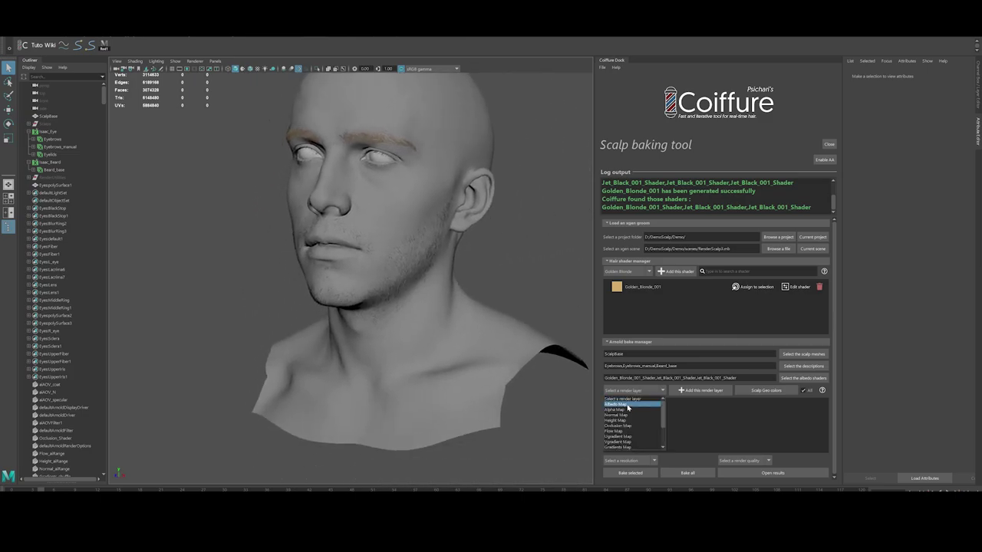
left_click(625, 407)
left_click(679, 391)
left_click(630, 391)
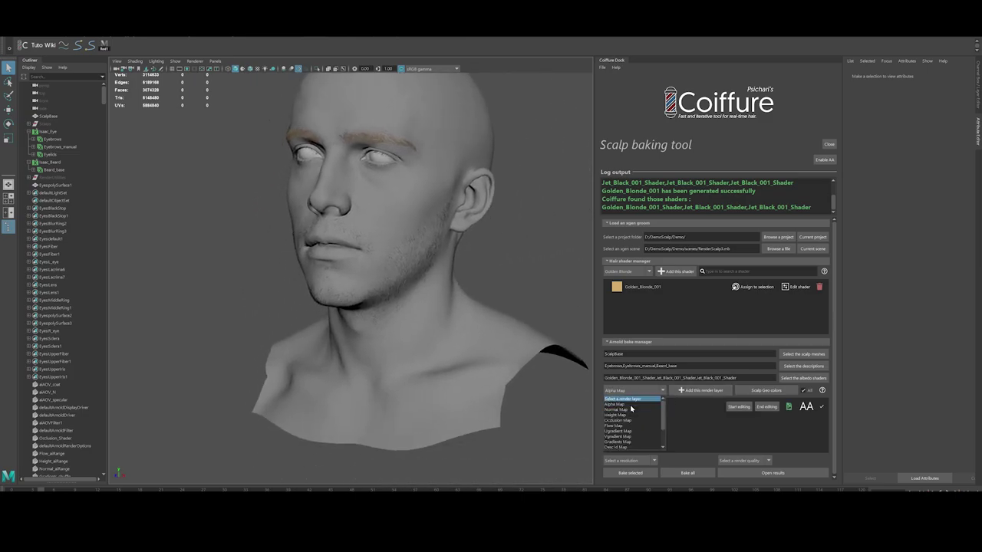
left_click(630, 414)
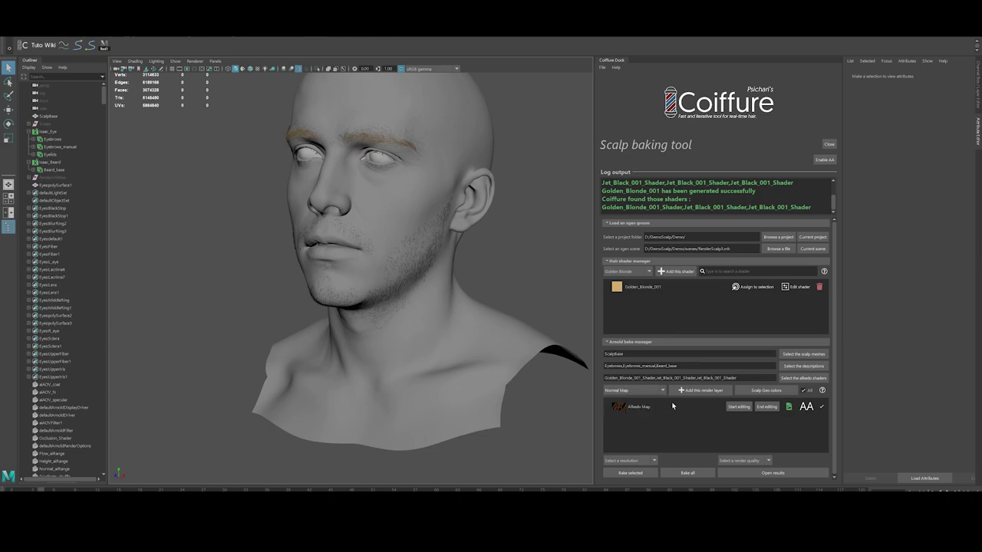
left_click(766, 390)
left_click(556, 187)
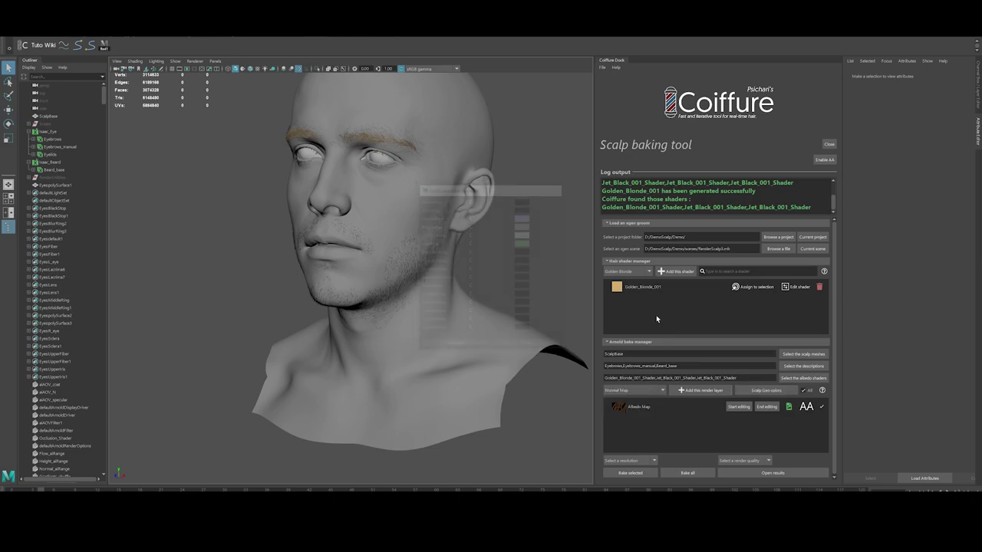
left_click(690, 392)
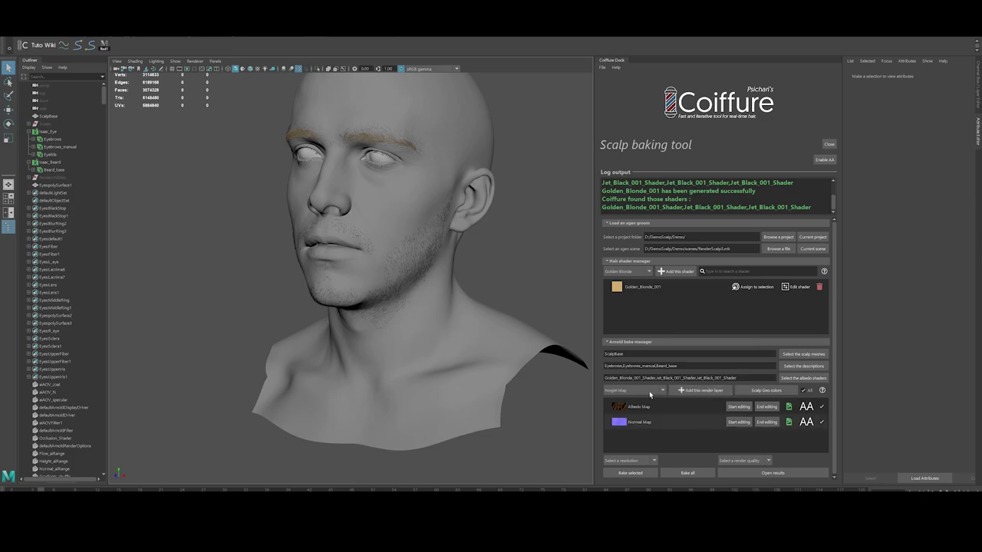
Add a Flow Map bake layer to complete the bake list
left_click(633, 390)
left_click(652, 406)
left_click(701, 390)
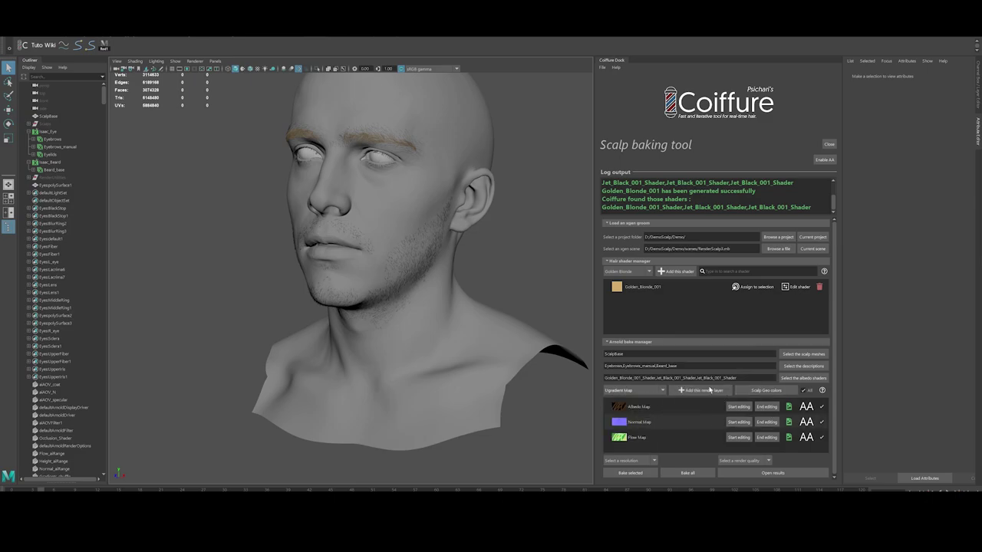
left_click(757, 392)
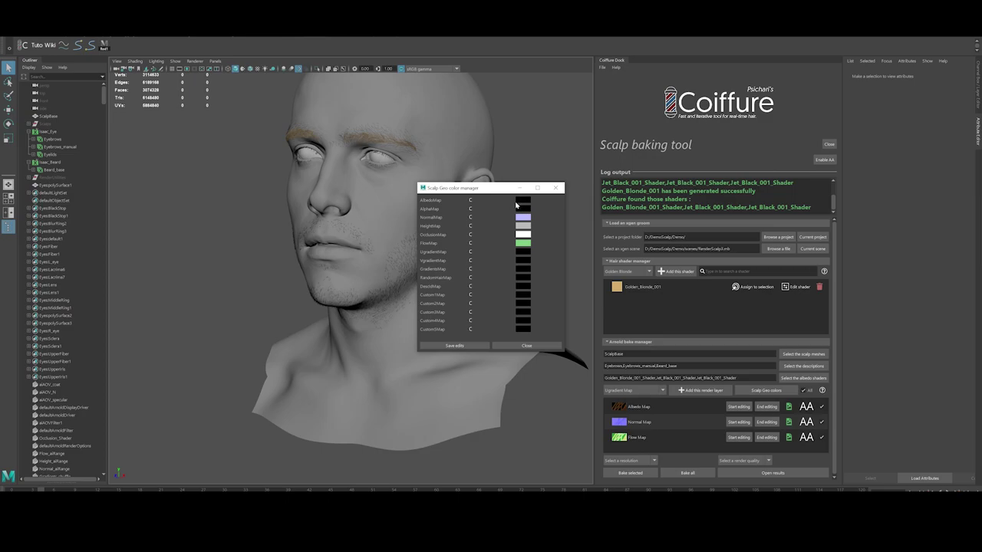
Select ScalpBase, check the dark red AlbedoMap colour, and close the Scalp Geo color manager
left_click(442, 150)
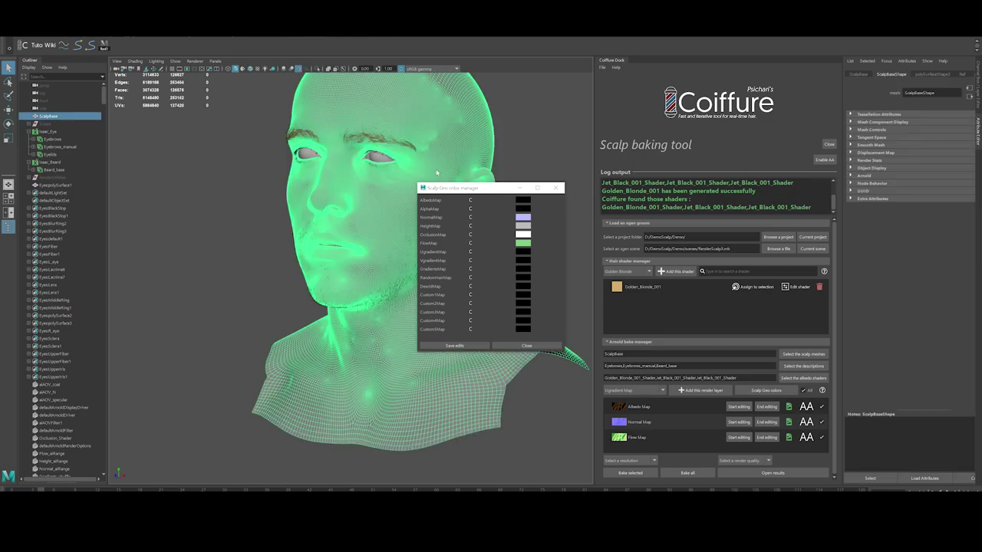
left_click(521, 202)
left_click(511, 347)
Set bake resolution to 2048 and render quality to Custom with a value of 1
left_click(646, 462)
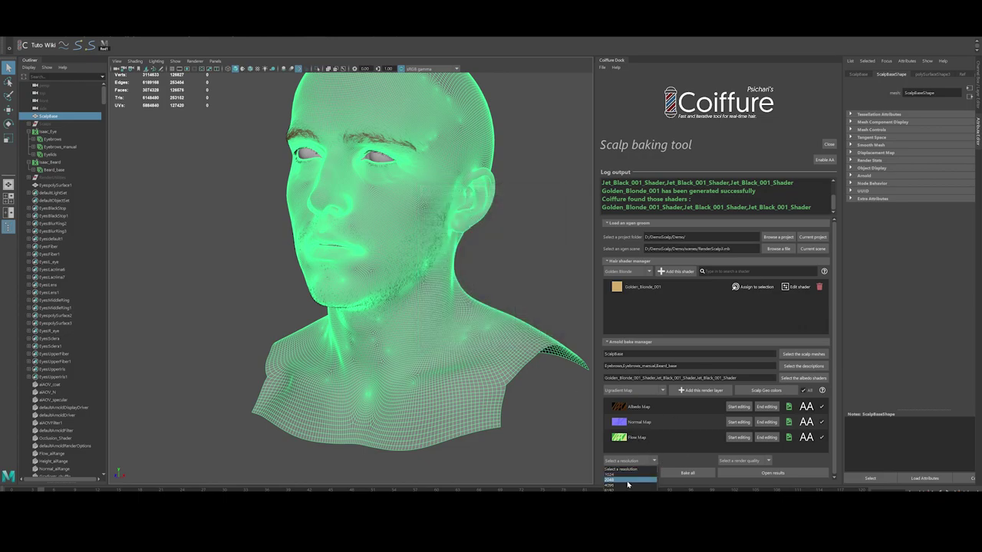
left_click(621, 475)
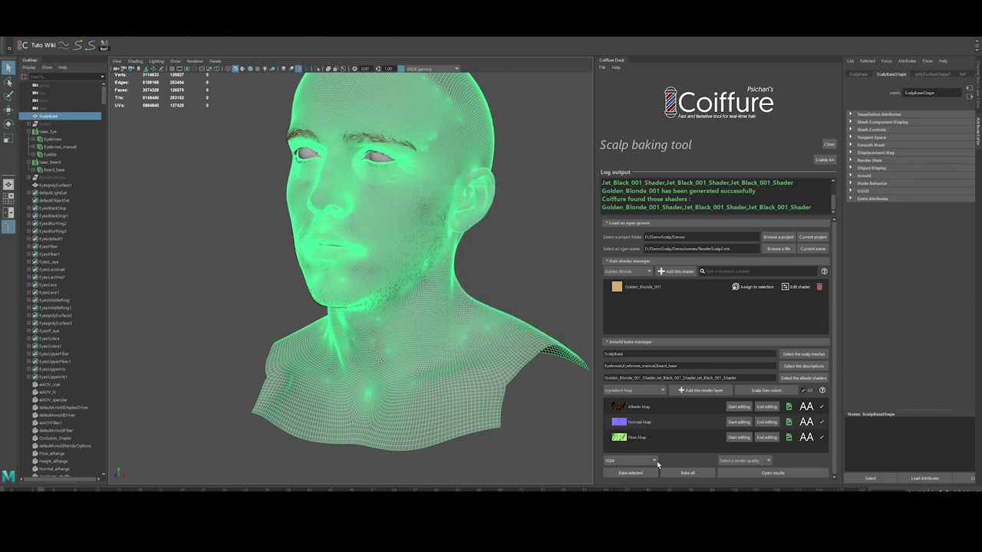
left_click(625, 461)
left_click(621, 480)
left_click(736, 461)
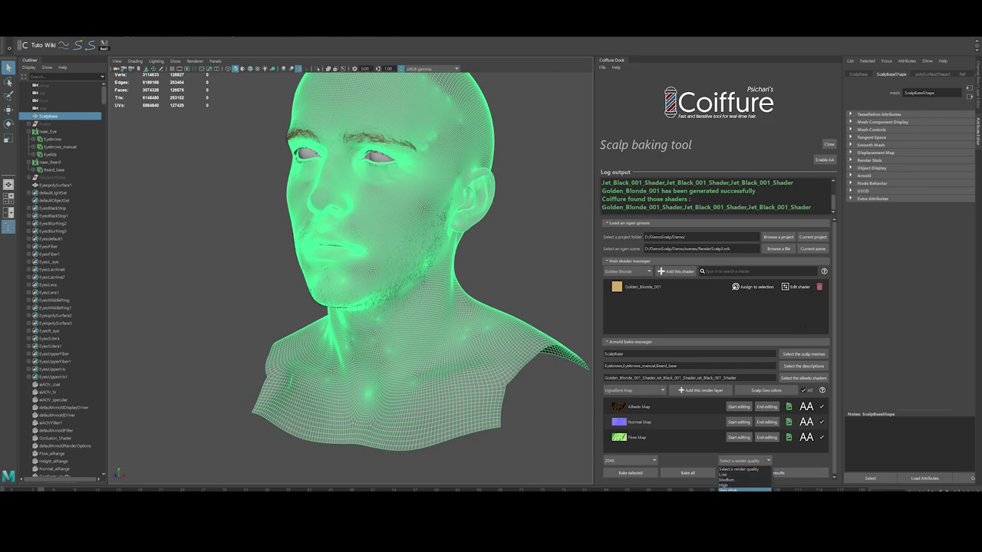
left_click(745, 490)
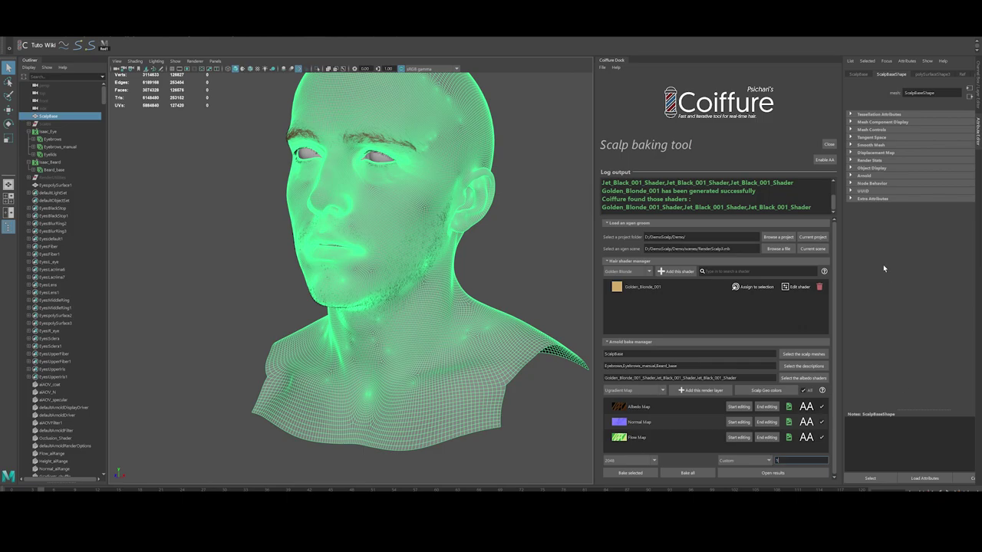
key("Return")
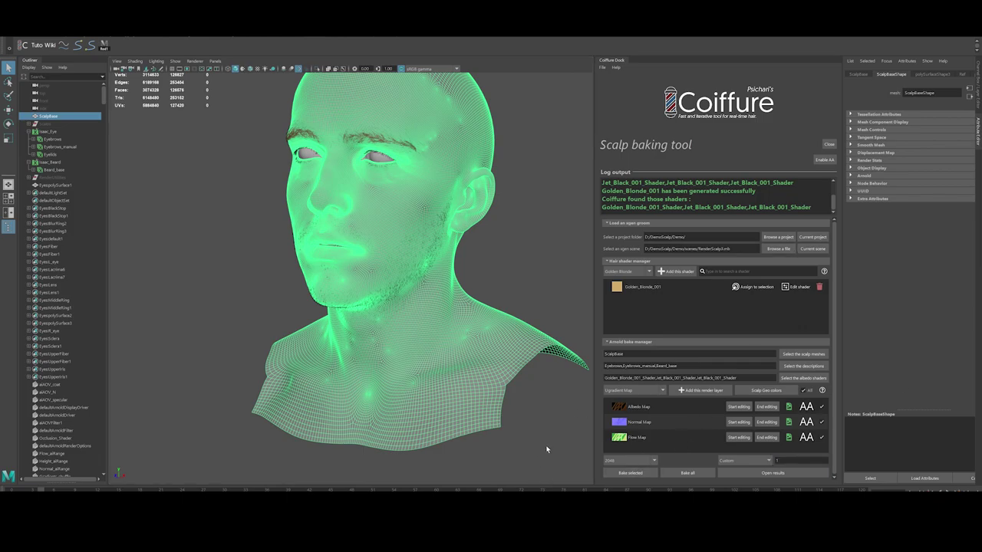
Deselect the ScalpBase mesh by clicking empty viewport space
left_click(569, 402)
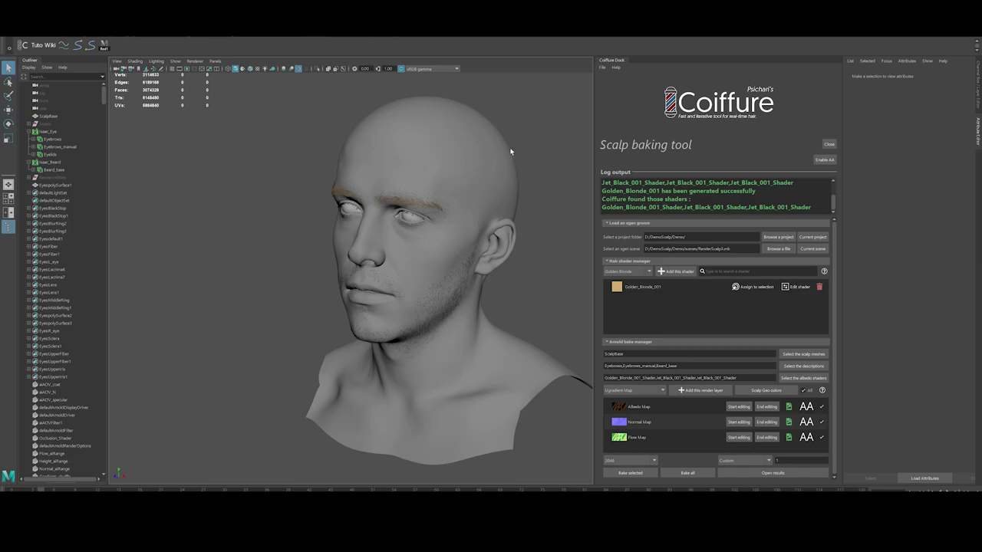
Open the ScalpBaking results folder and browse the versioned maps in ITERATIONS
middle_click_drag(495, 172, 433, 177, "alt")
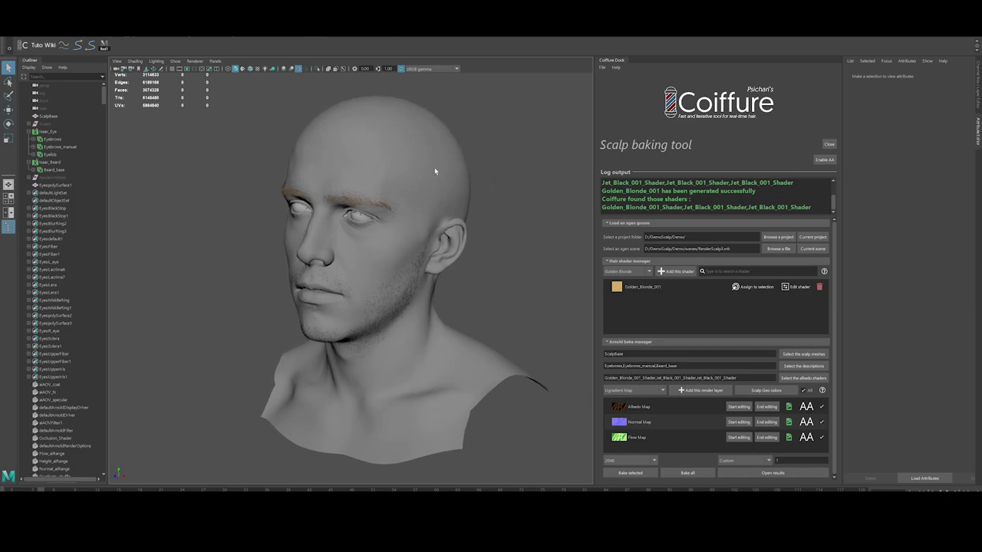
left_click(797, 471)
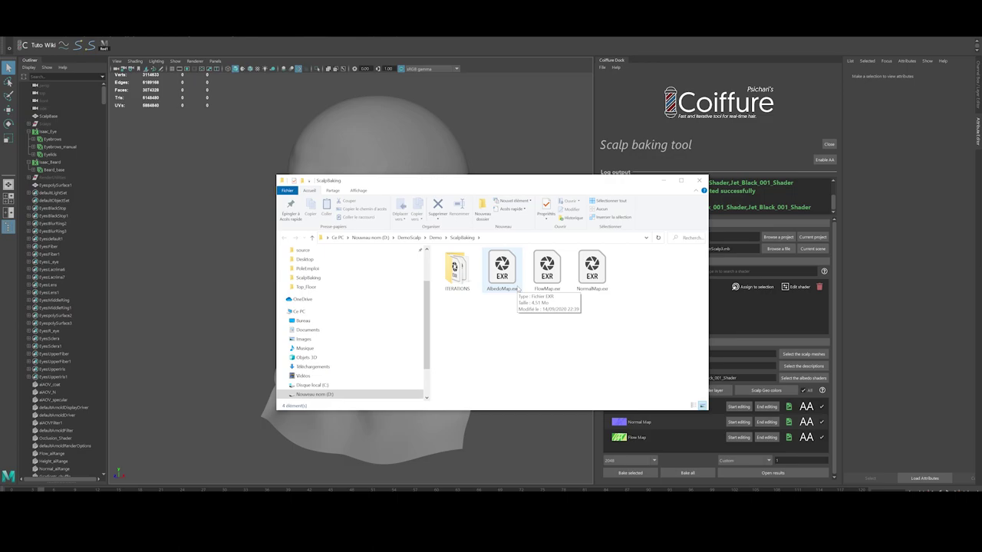
double_click(463, 274)
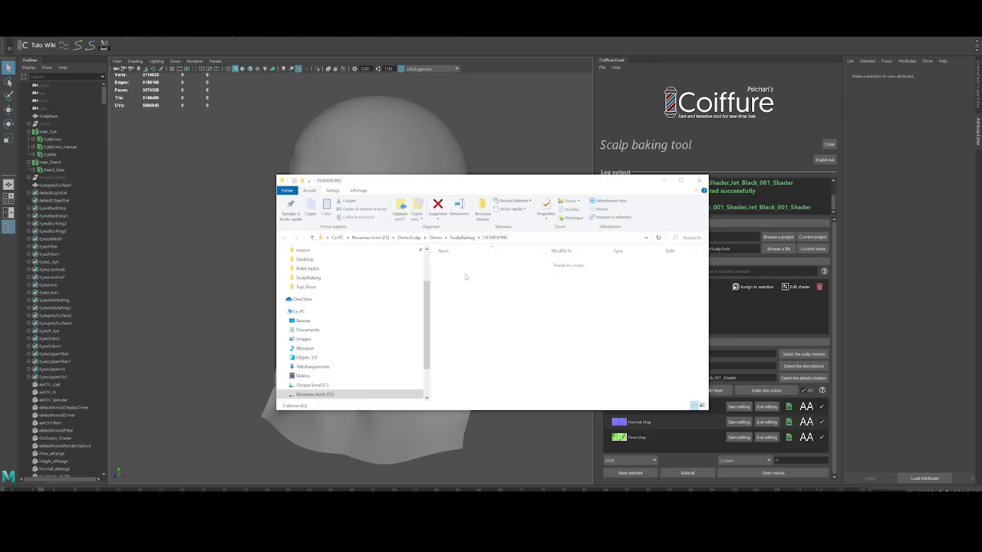
left_click(462, 238)
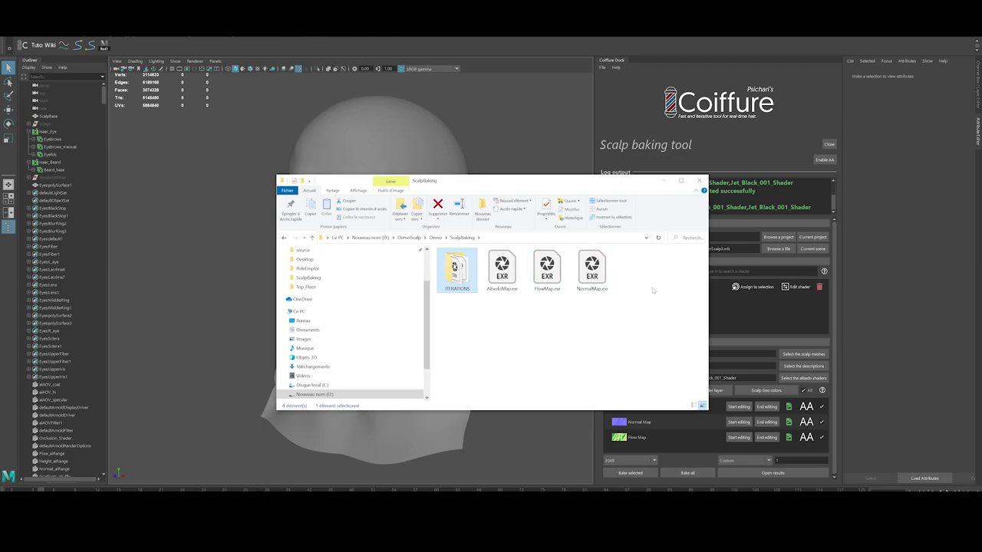
double_click(454, 276)
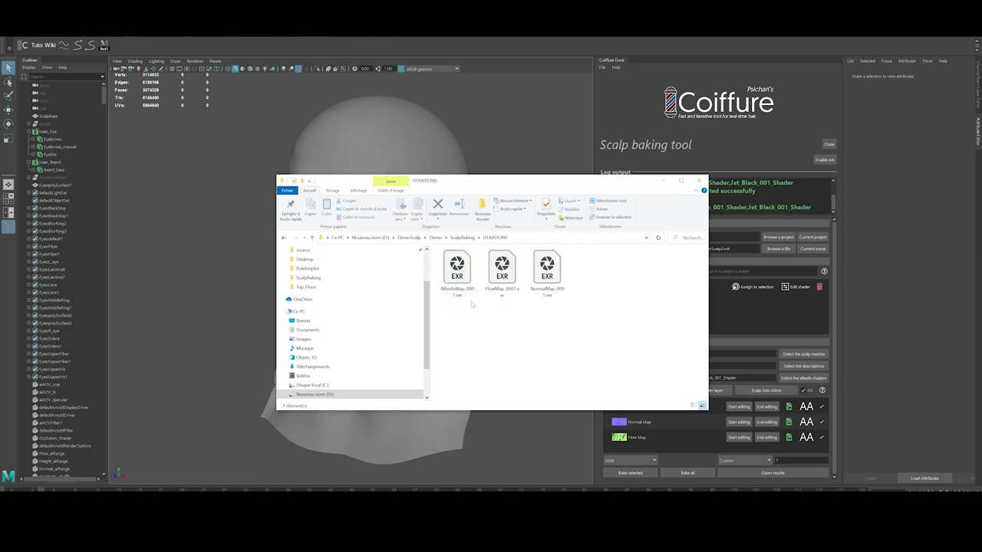
left_click(463, 238)
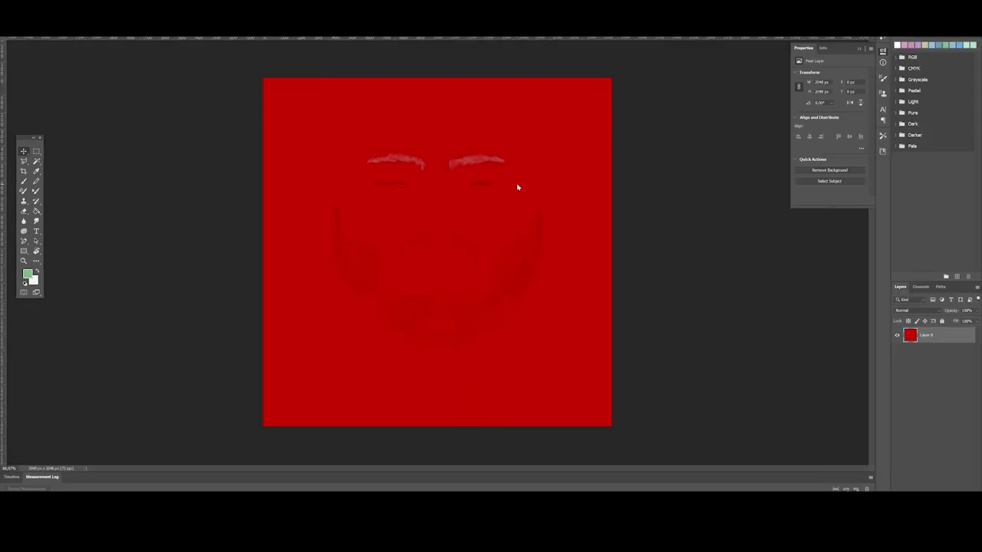
Zoom and pan around the albedo map to examine the eyebrow strands, eye and lash lines
scroll(450, 172, "up", 3, "alt")
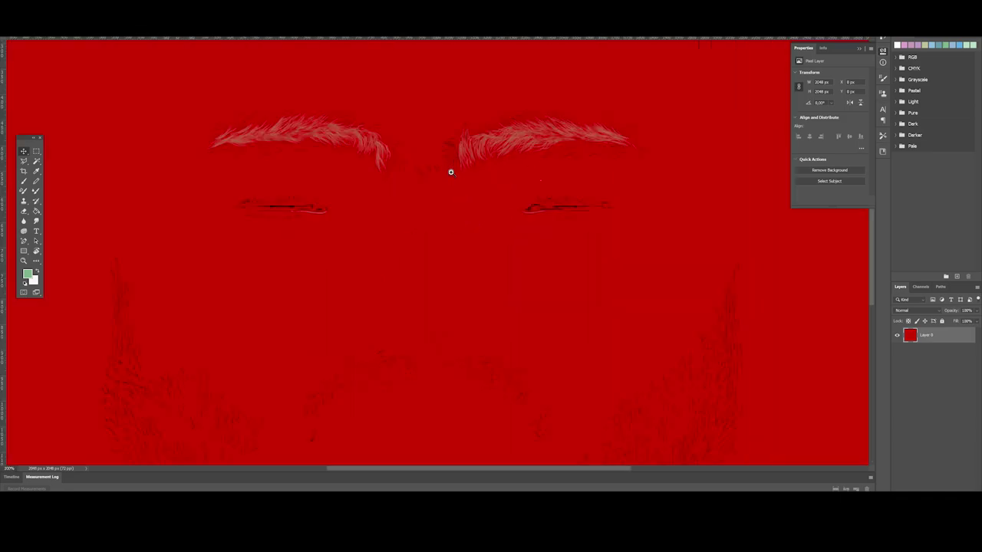
scroll(448, 199, "up", 3, "alt")
scroll(583, 254, "down", 1, "alt")
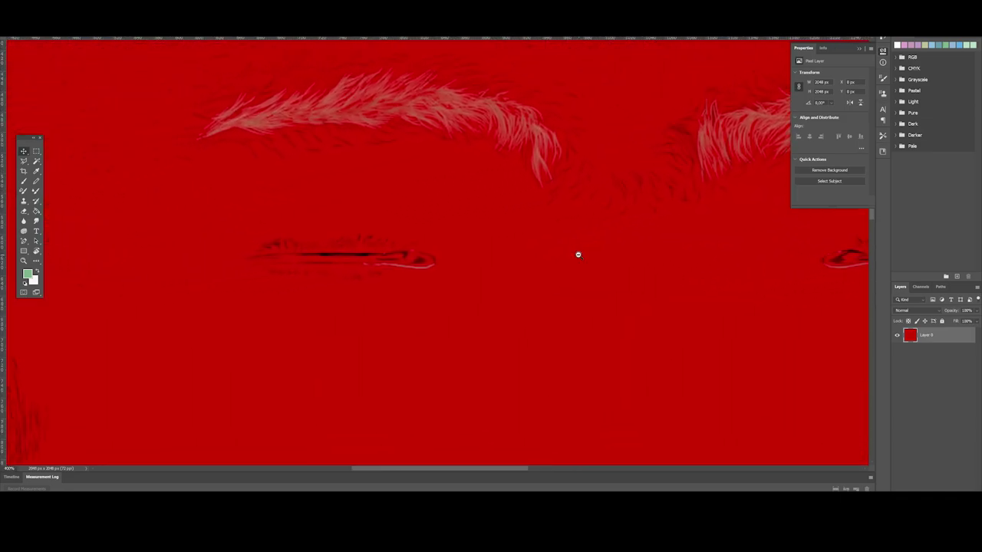
scroll(579, 254, "down", 3, "alt")
scroll(432, 234, "up", 2, "alt")
left_click_drag(470, 139, 424, 119)
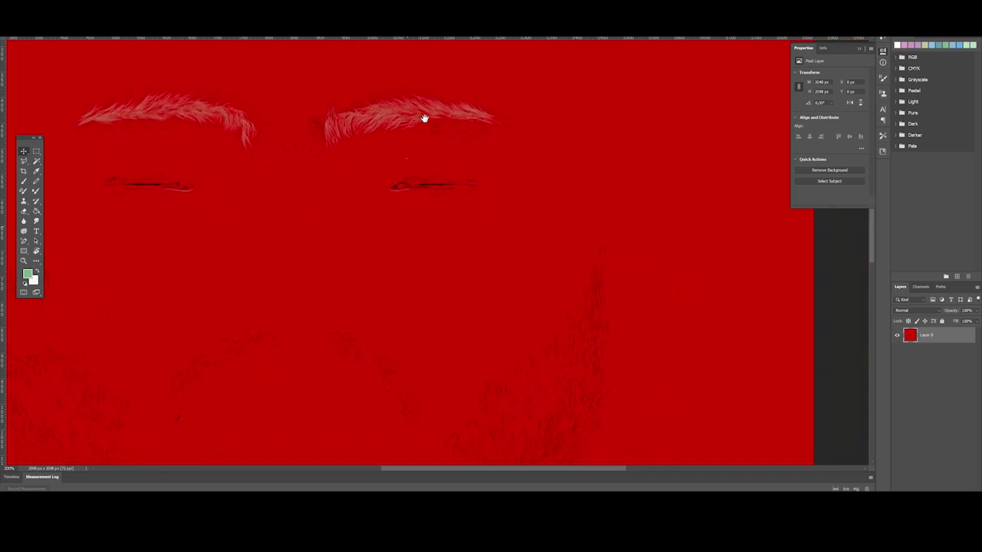
scroll(406, 131, "down", 5)
scroll(405, 131, "right", 5)
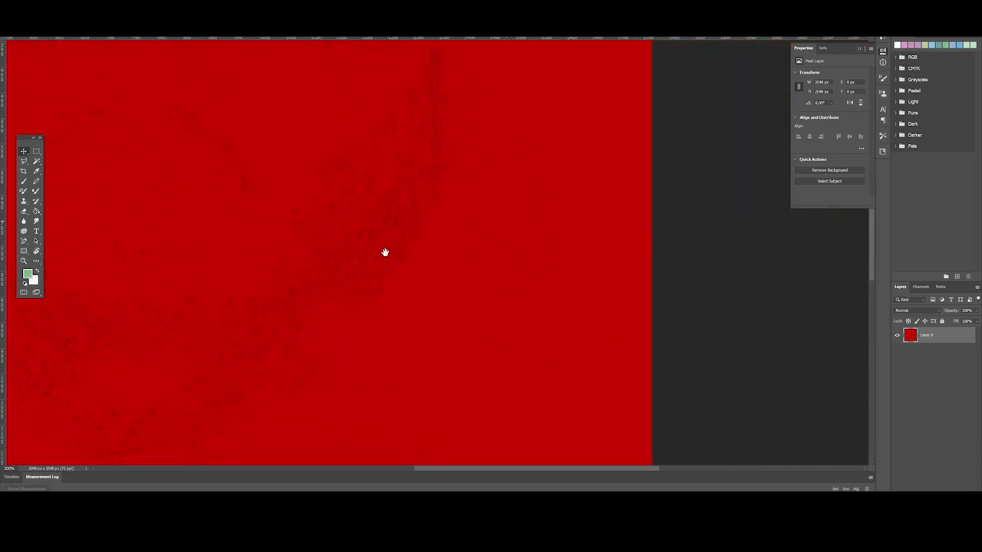
scroll(360, 252, "up", 3, "alt")
left_click_drag(338, 250, 466, 310)
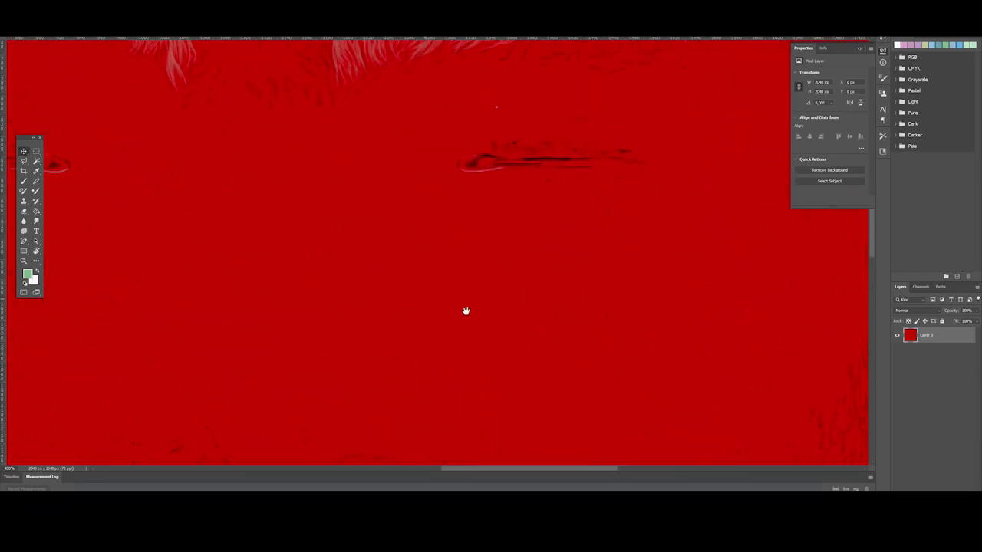
scroll(466, 311, "up", 3)
scroll(465, 311, "left", 1)
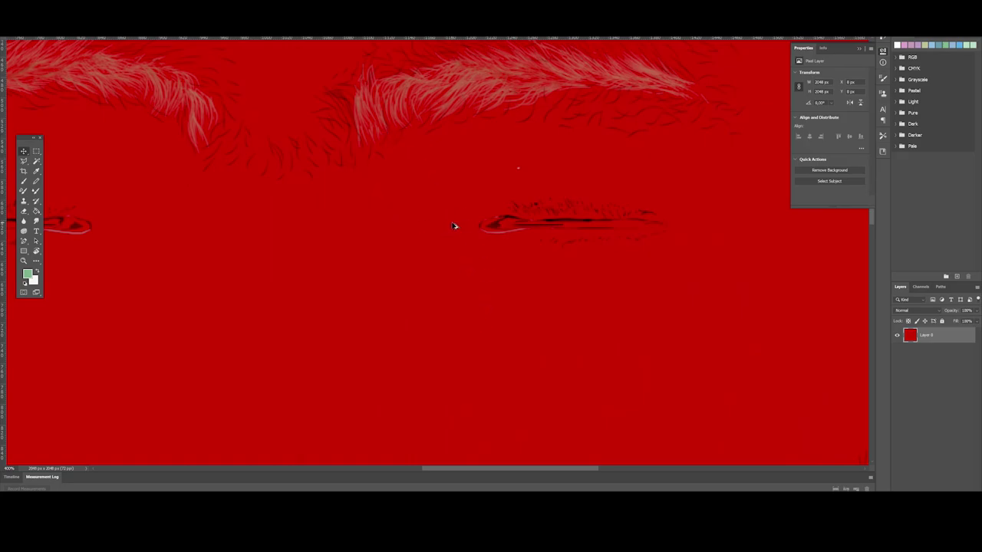
Return to Maya's scalp baking tool and send another baked map to Photoshop
key("alt+Tab")
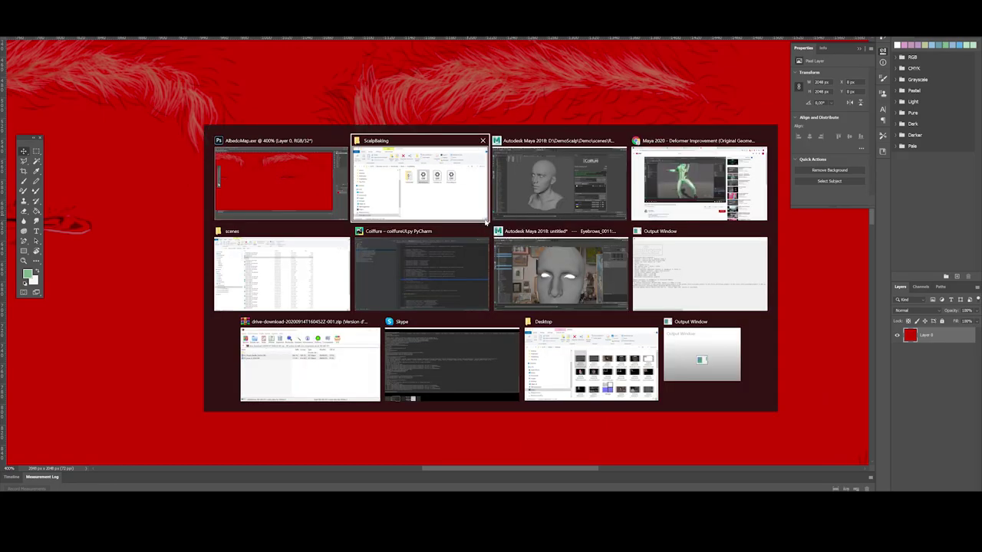
left_click(543, 201)
left_click(789, 422)
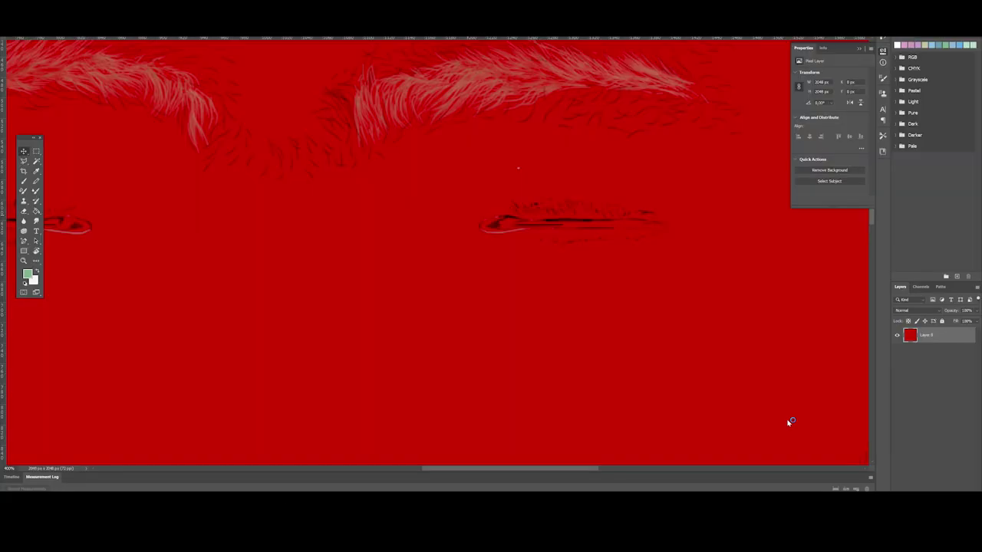
Load the normal and flow EXR maps in Photoshop with the alpha read 'As Transparency'
left_click(517, 181)
scroll(449, 175, "up", 5, "alt")
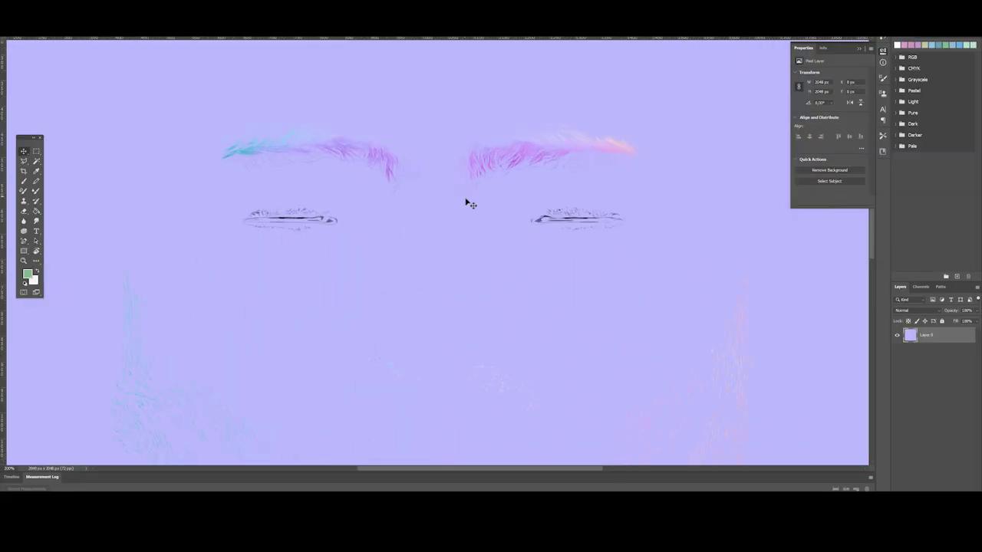
key("alt+Tab")
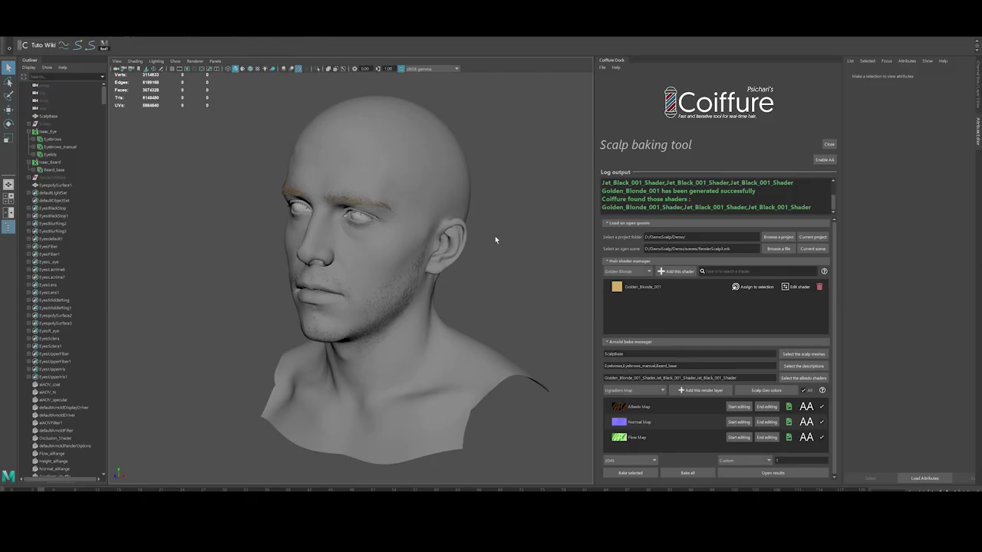
left_click(787, 438)
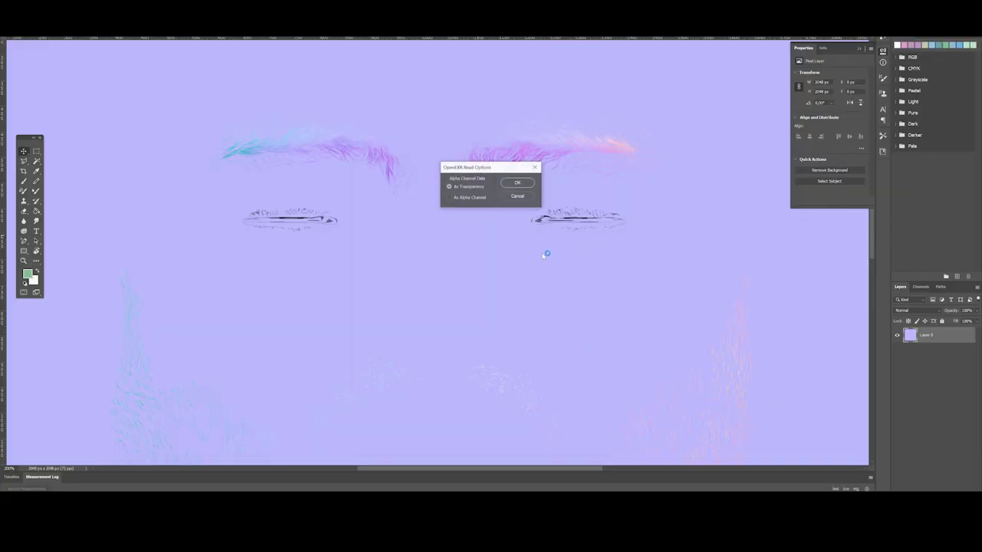
left_click(519, 184)
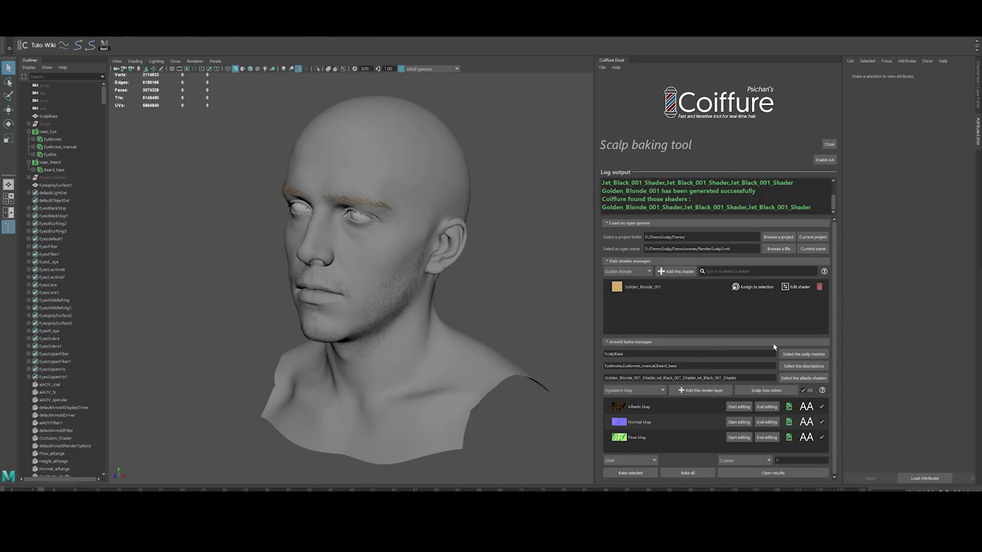
Set the scalp AlbedoMap to texture Skinclean.png from the textures folder, then save and close
left_click(757, 391)
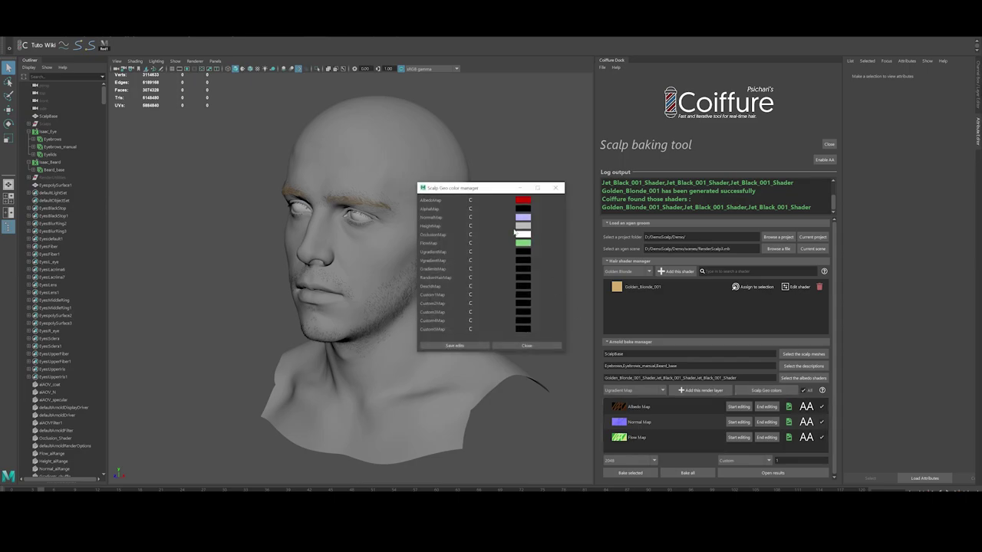
left_click(470, 200)
left_click(556, 201)
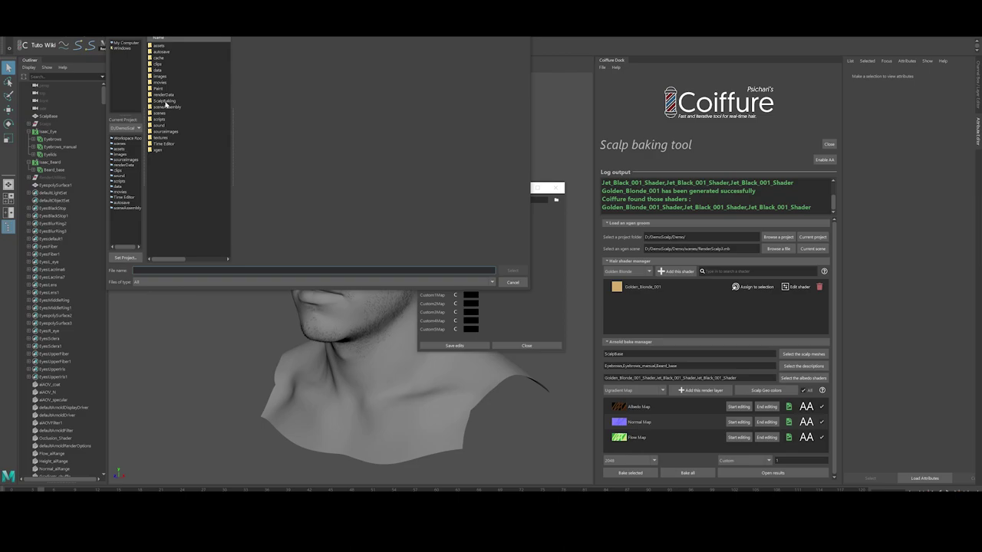
double_click(159, 77)
left_click(498, 38)
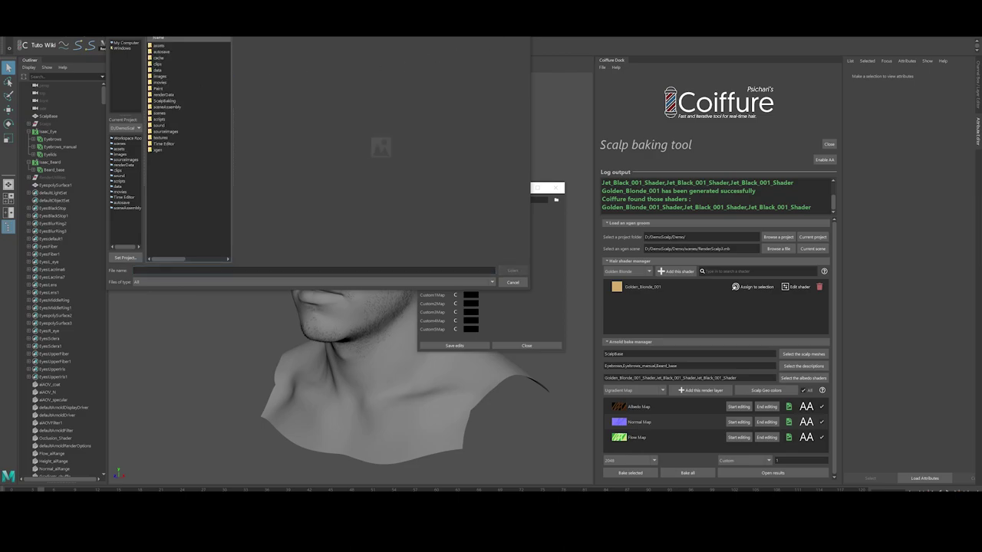
double_click(161, 114)
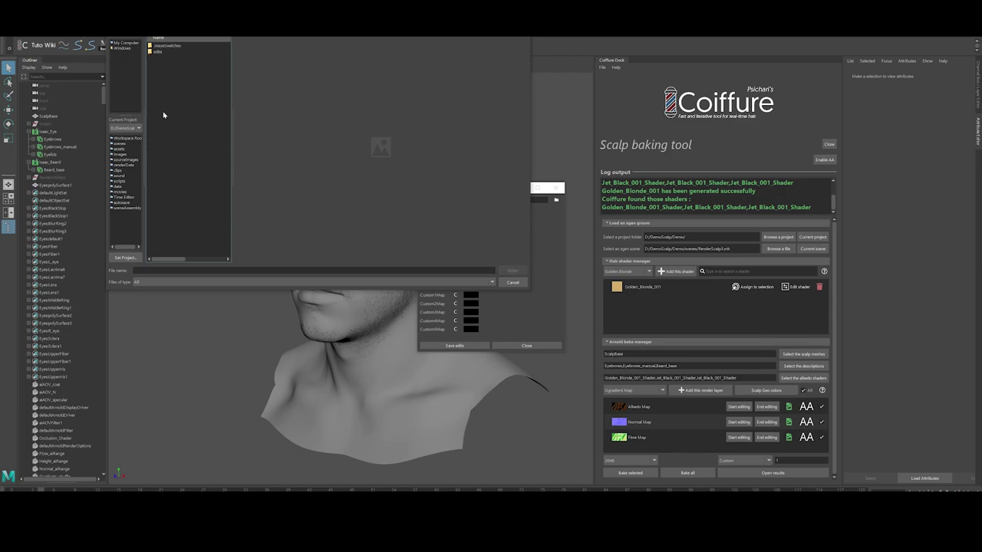
left_click(498, 38)
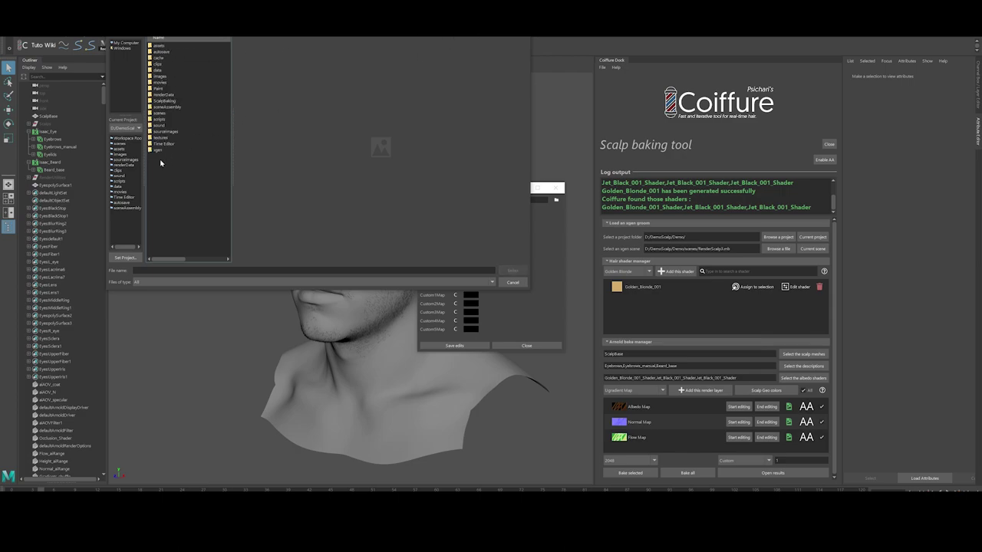
double_click(165, 139)
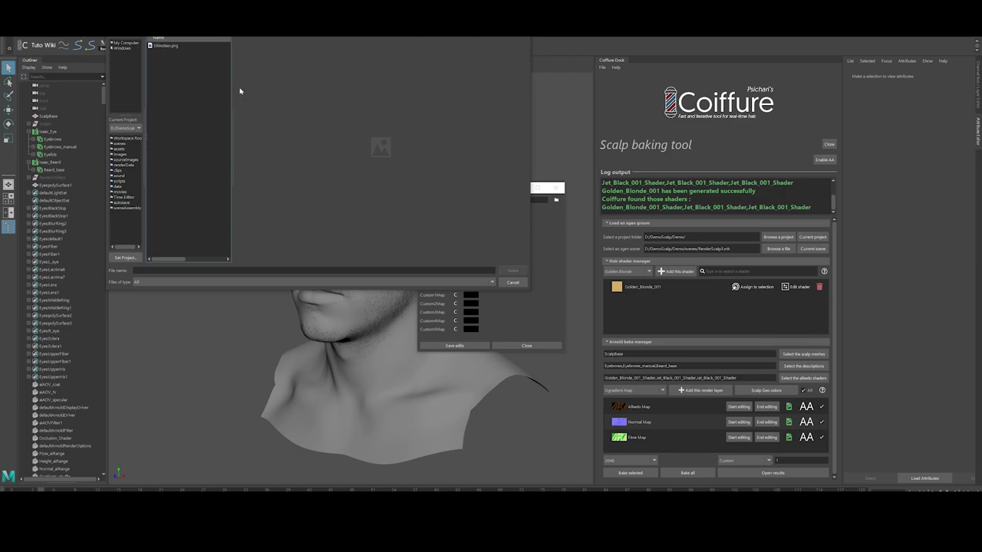
double_click(172, 47)
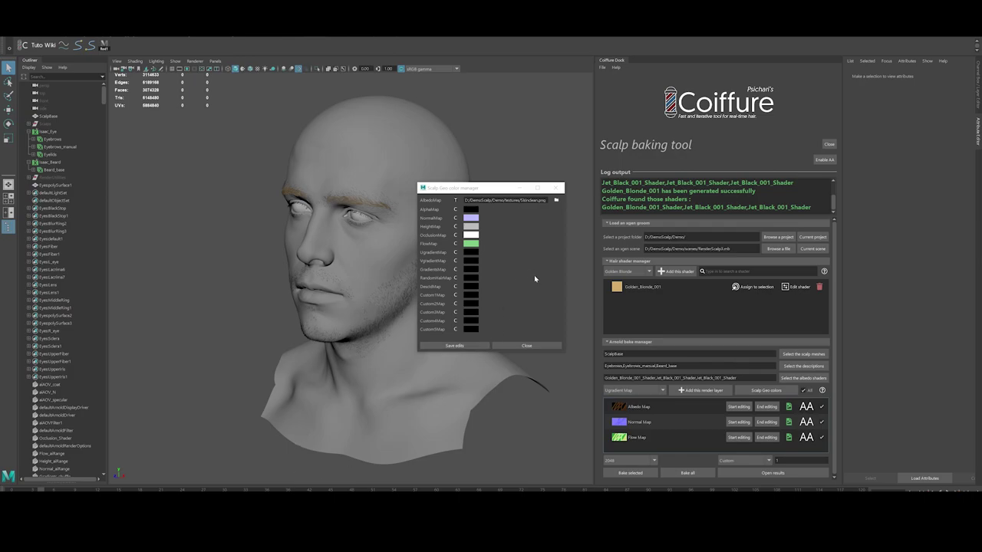
left_click(474, 348)
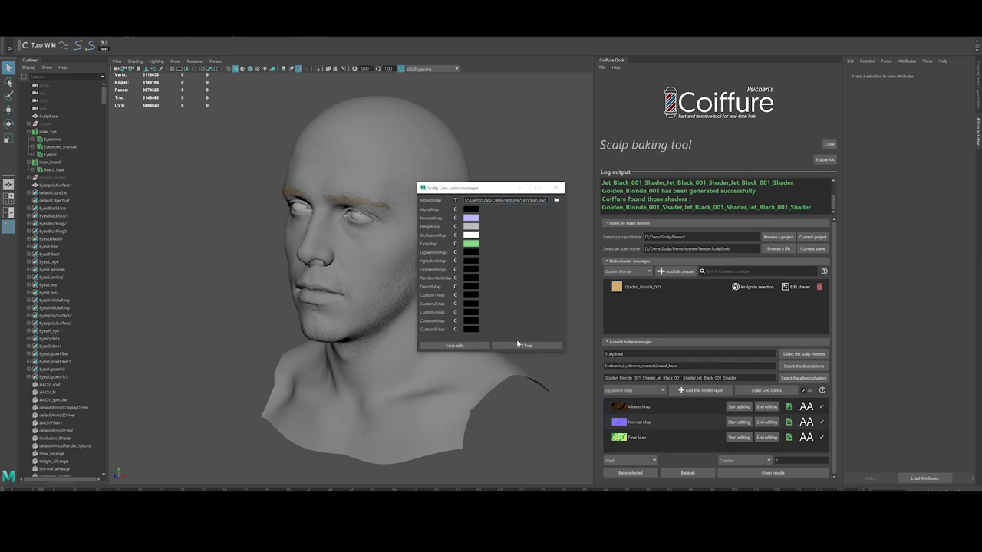
left_click(527, 346)
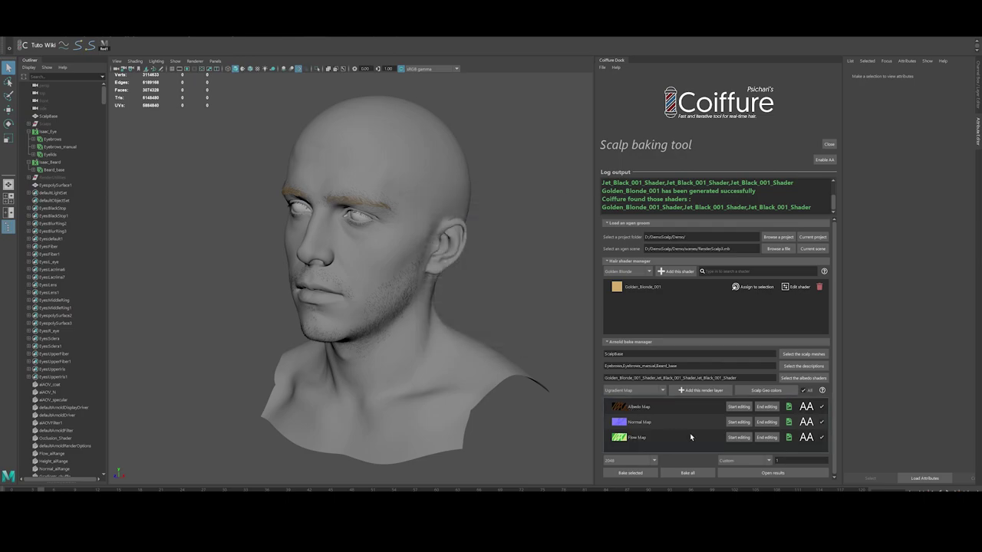
Uncheck Normal Map in the Arnold bake manager so it is excluded from the bake
left_click(822, 422)
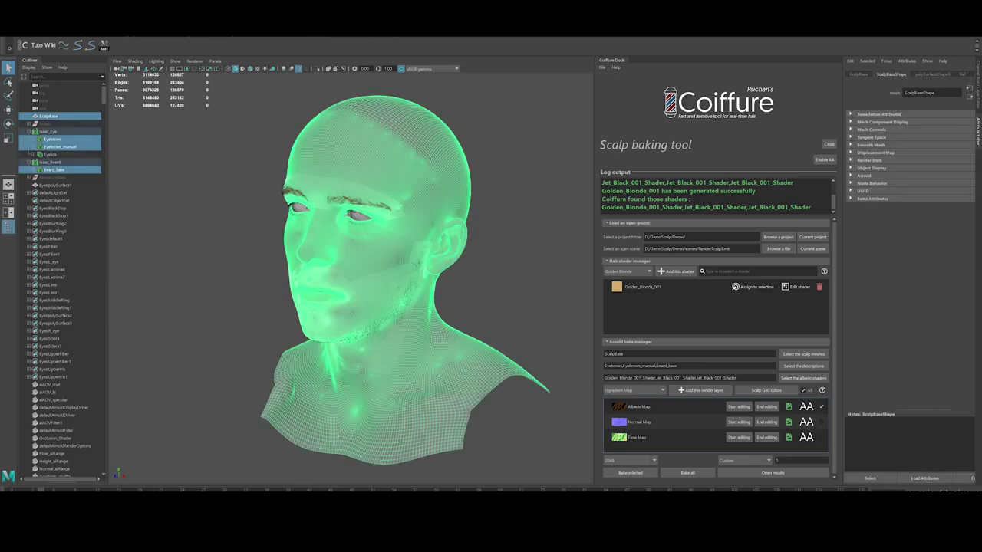
Reload the updated albedo map in Photoshop, accepting the file update and EXR read options
left_click(541, 272)
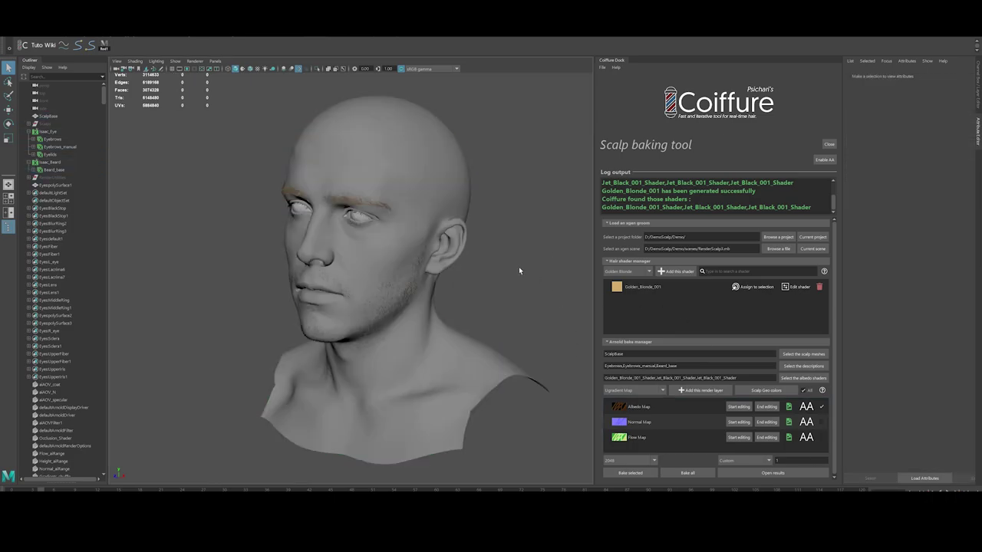
left_click_drag(517, 268, 521, 266, "alt")
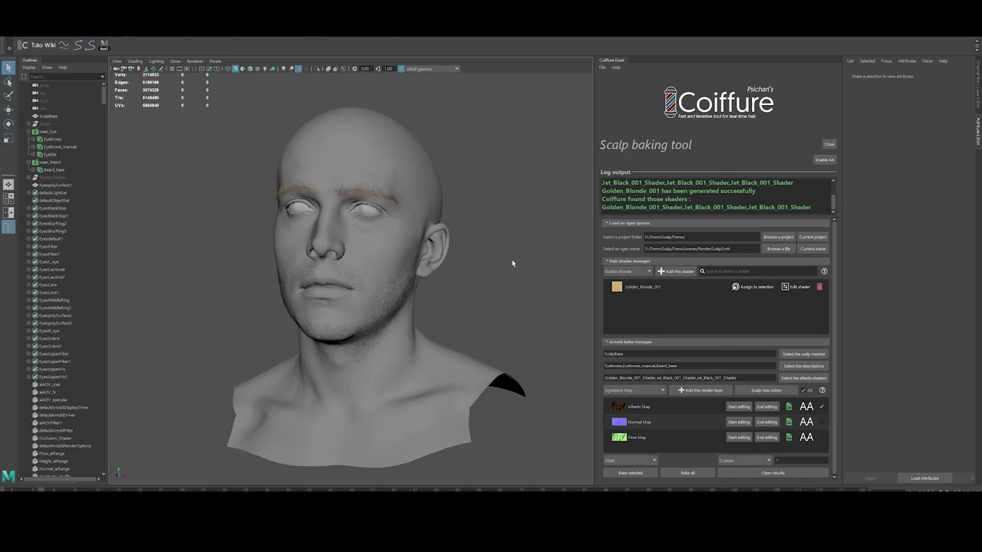
left_click(790, 407)
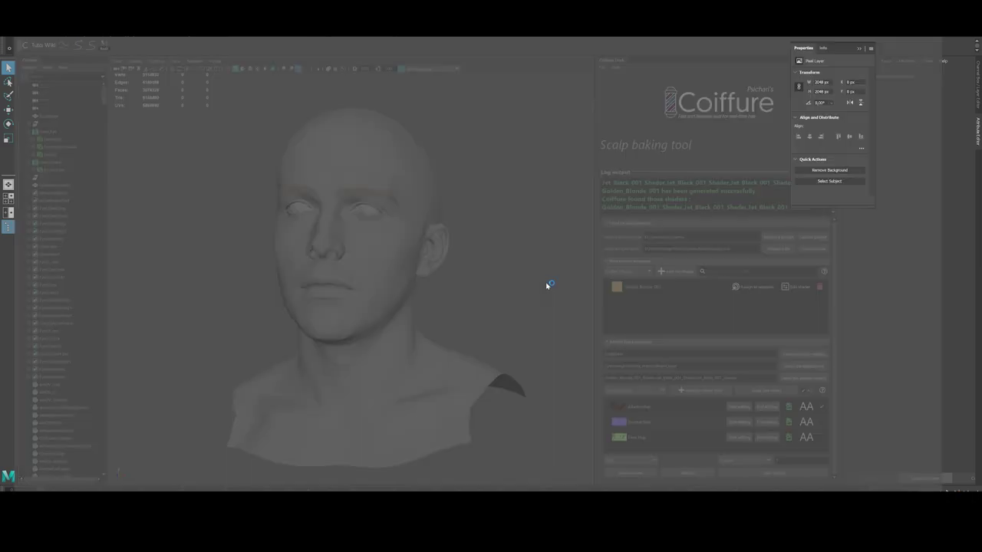
left_click(527, 209)
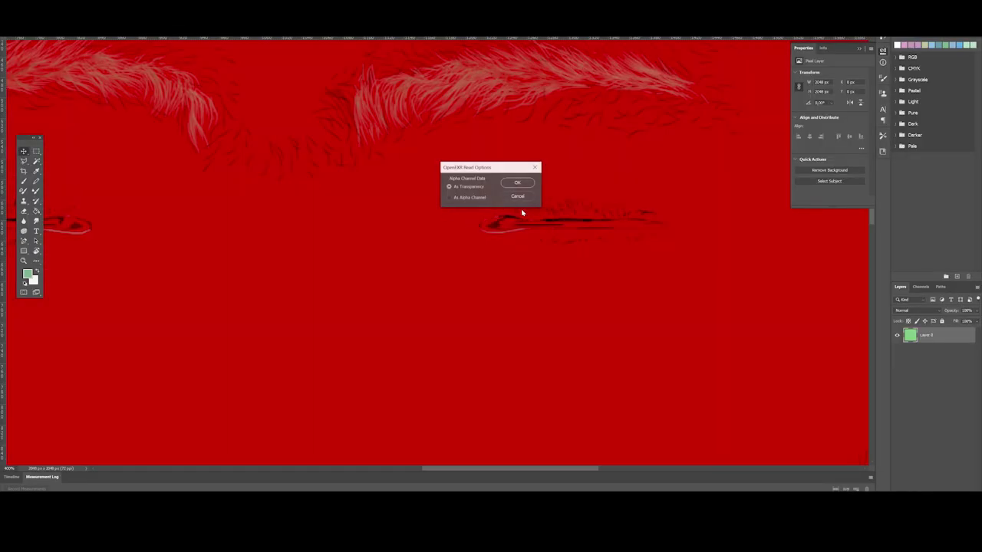
left_click(514, 182)
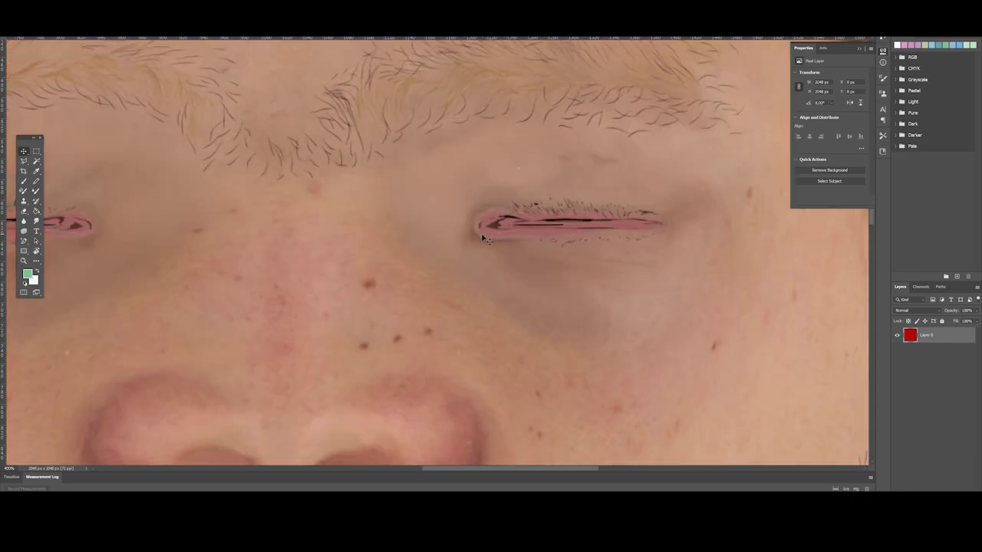
Zoom and pan across the albedo map to inspect the beard and eyebrows over the skin
scroll(480, 237, "down", 2, "alt")
scroll(511, 343, "down", 2, "alt")
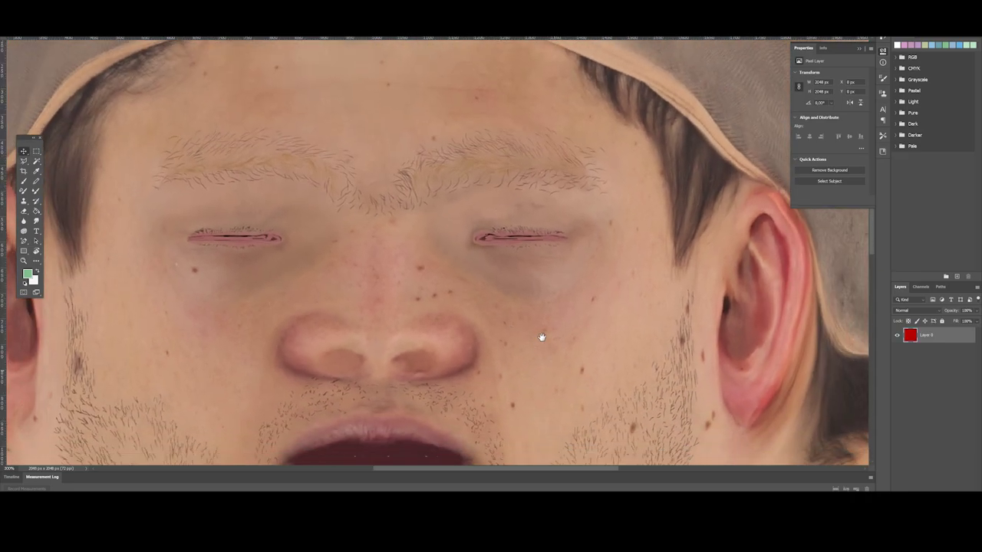
scroll(520, 305, "down", 3)
scroll(489, 338, "up", 3, "alt")
scroll(489, 339, "up", 2, "alt")
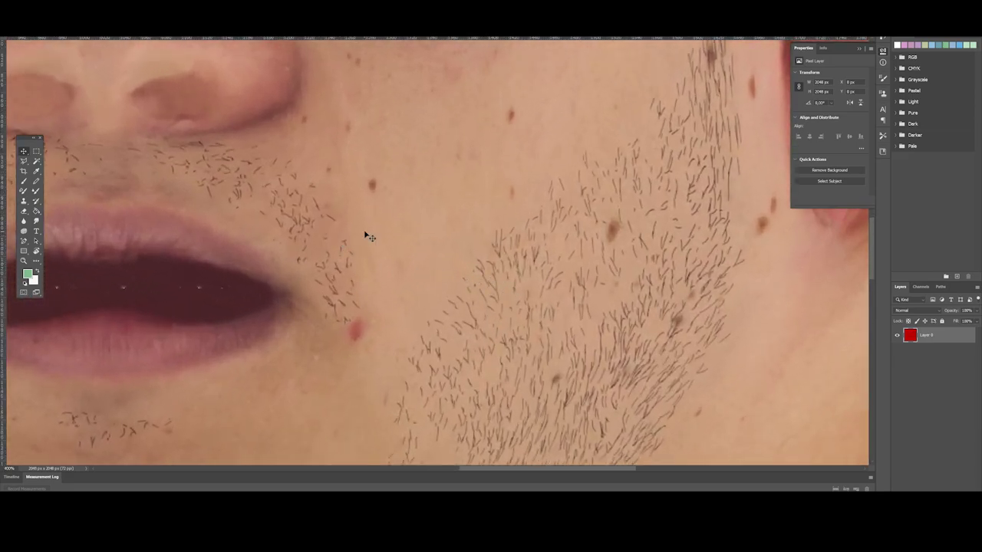
scroll(467, 289, "down", 5)
scroll(527, 244, "left", 10)
scroll(526, 245, "up", 3)
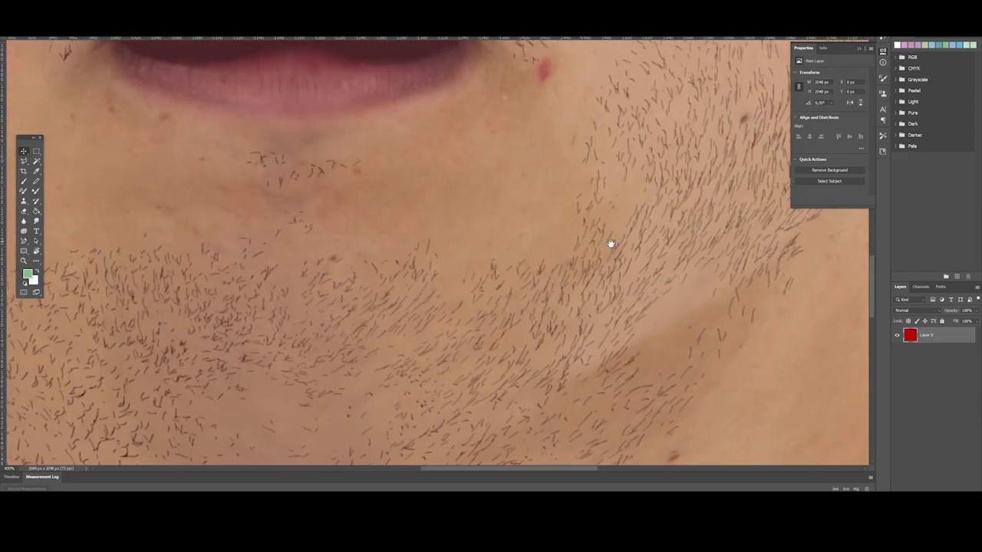
scroll(475, 339, "up", 6)
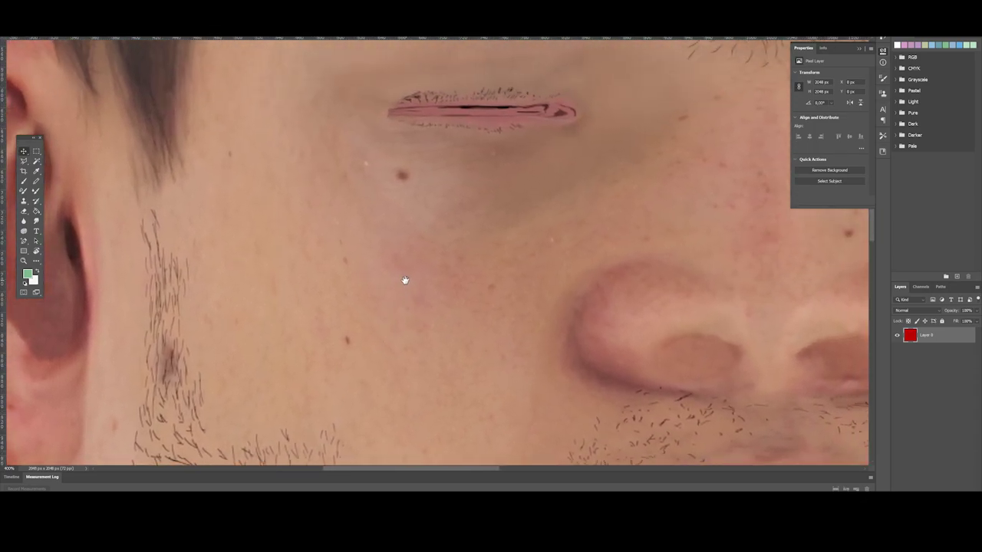
scroll(403, 278, "down", 10)
scroll(381, 246, "left", 4)
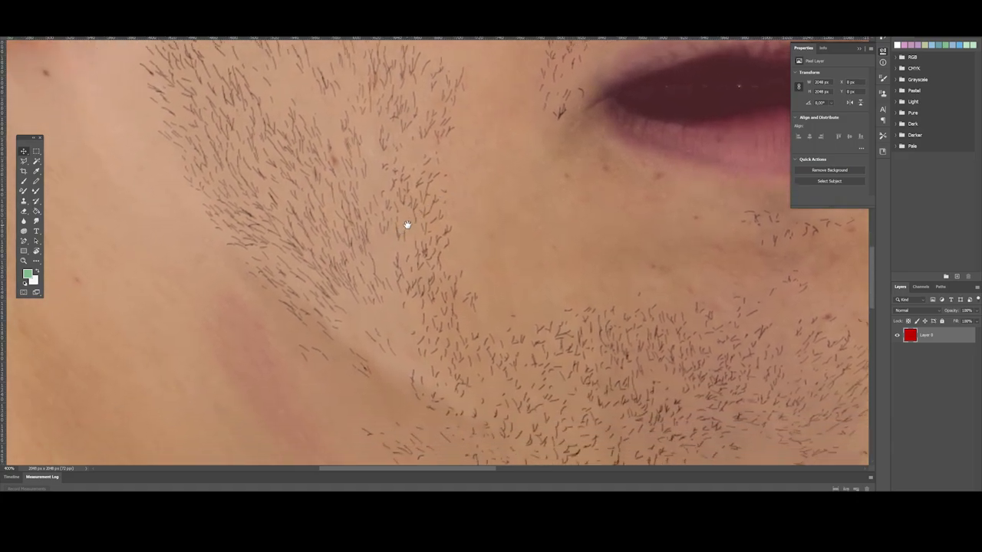
scroll(399, 276, "right", 10)
scroll(399, 306, "right", 10)
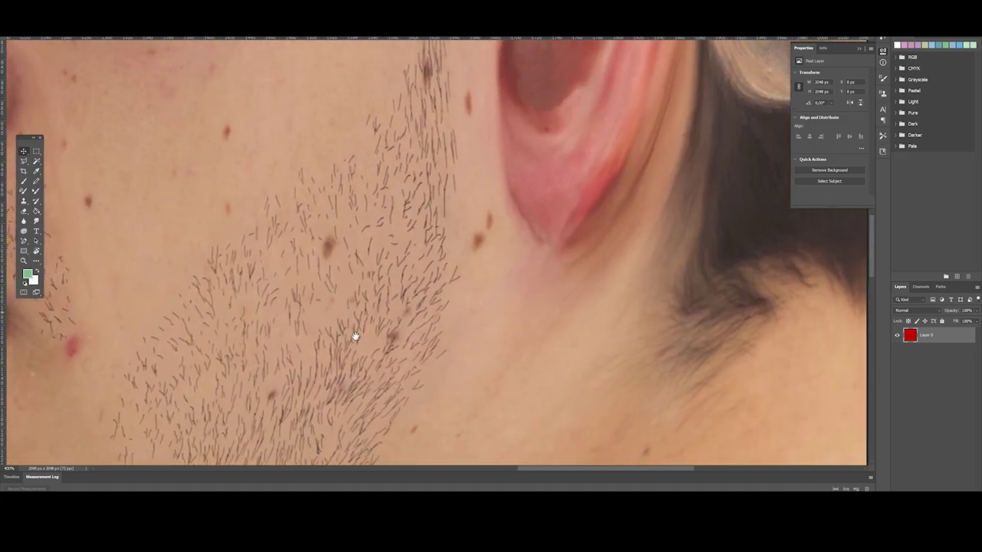
scroll(351, 335, "up", 8)
scroll(351, 335, "left", 5)
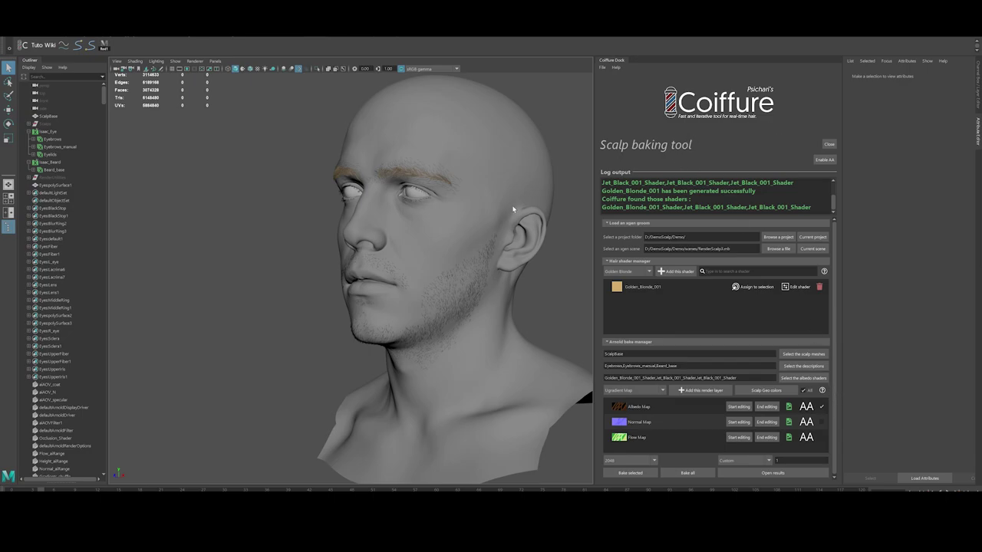
left_click_drag(523, 213, 456, 253, "alt")
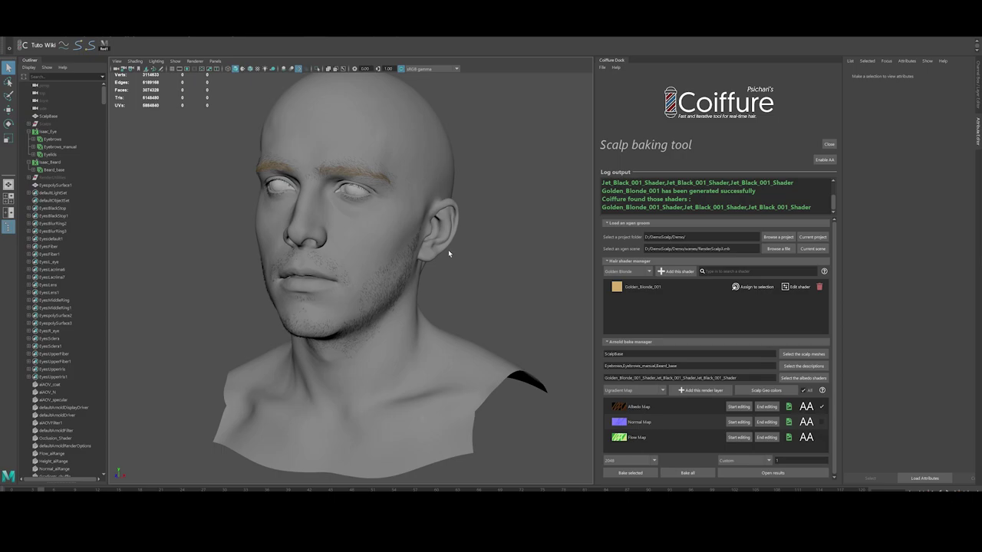
middle_click_drag(449, 253, 464, 268, "alt")
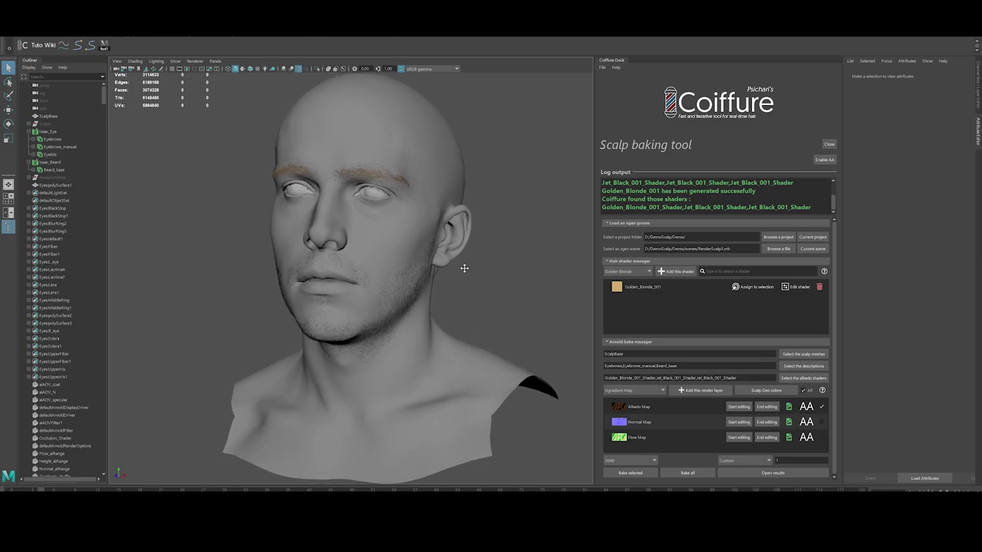
mouse_move(464, 267)
left_mouse_down("alt")
mouse_move(460, 252)
mouse_move(452, 259)
left_mouse_up("alt")
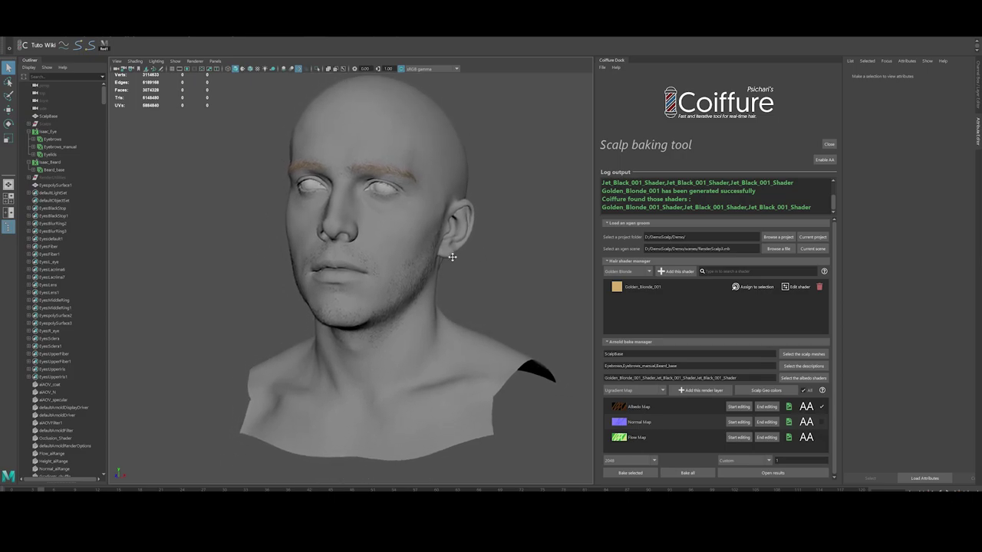
middle_click_drag(452, 257, 454, 271, "alt")
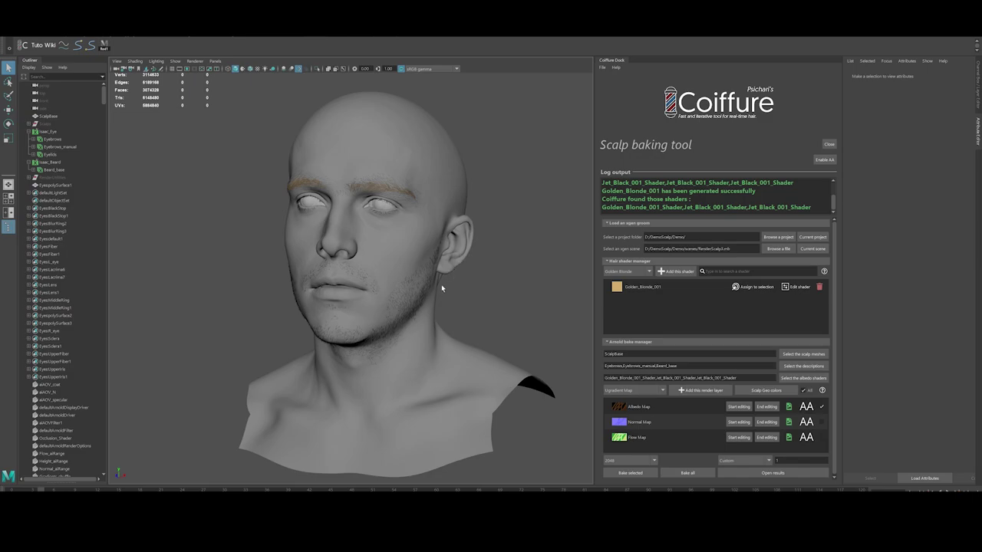